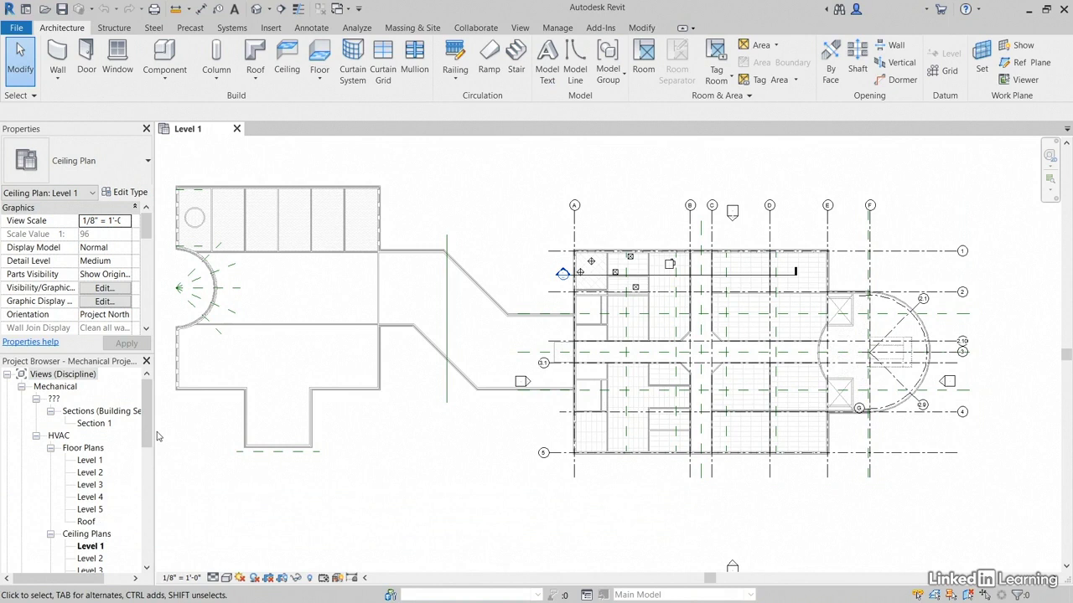
In the Level 1 ceiling plan, rotate the VAV unit so its outlet faces the diffusers and its inlets face the corridor.
left_click_drag(150, 412, 150, 462)
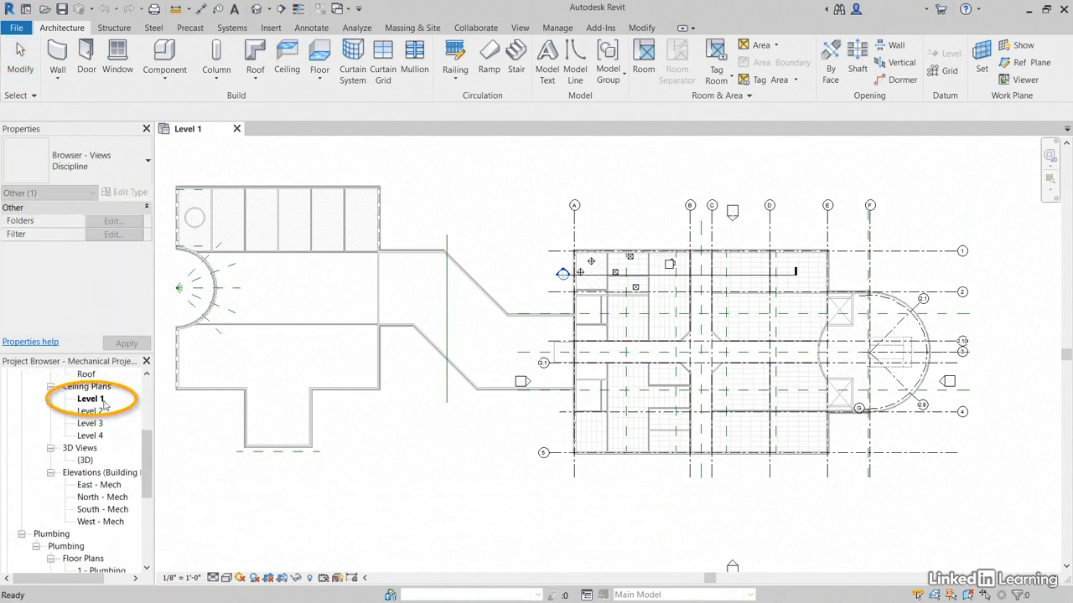
left_click(99, 401)
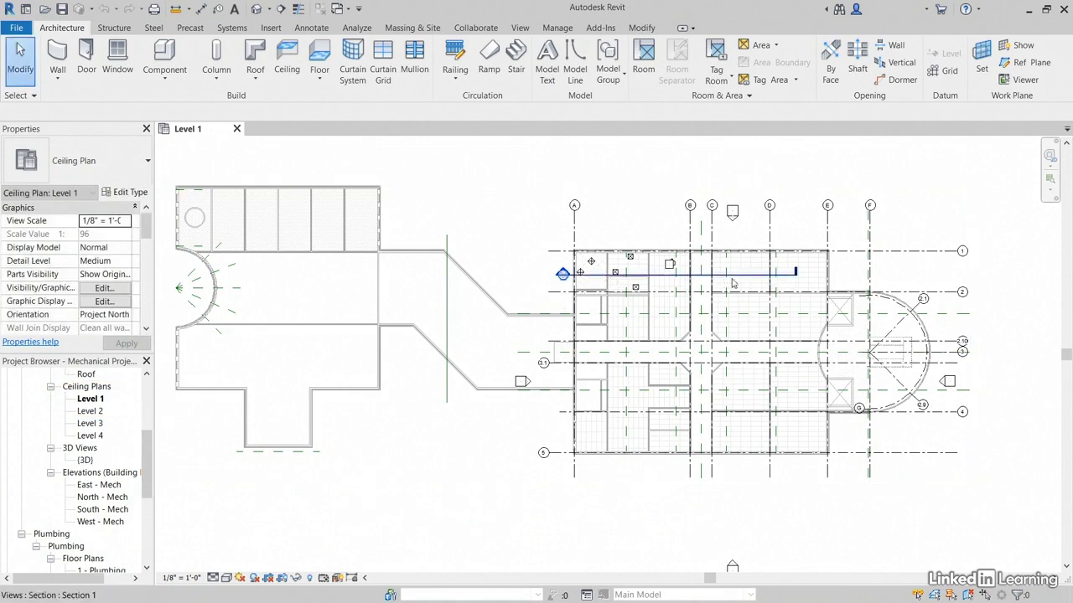
scroll(653, 308, "up", 4)
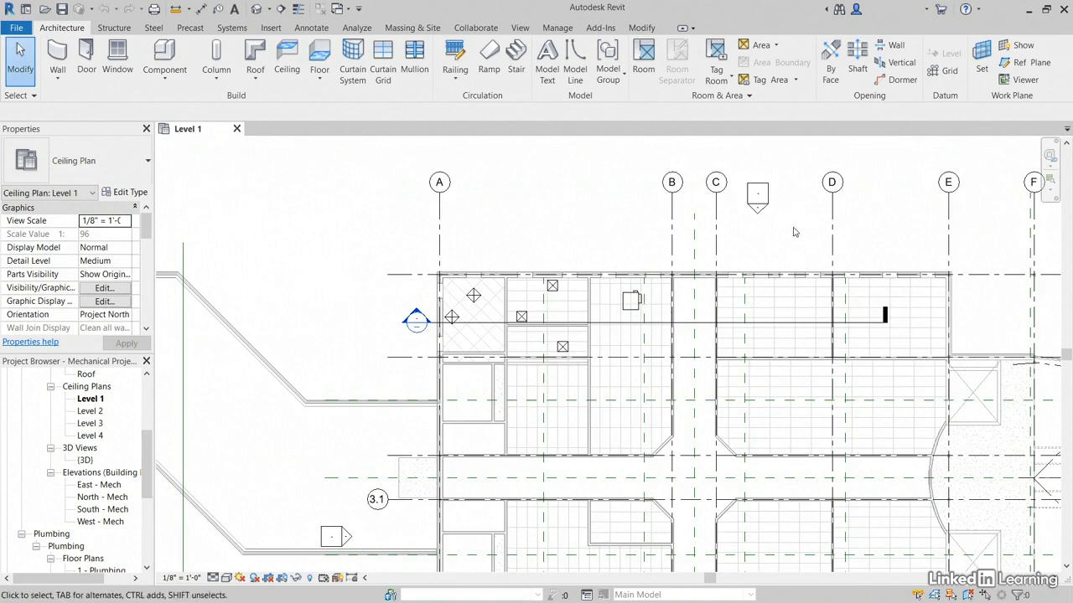
scroll(635, 334, "up", 5)
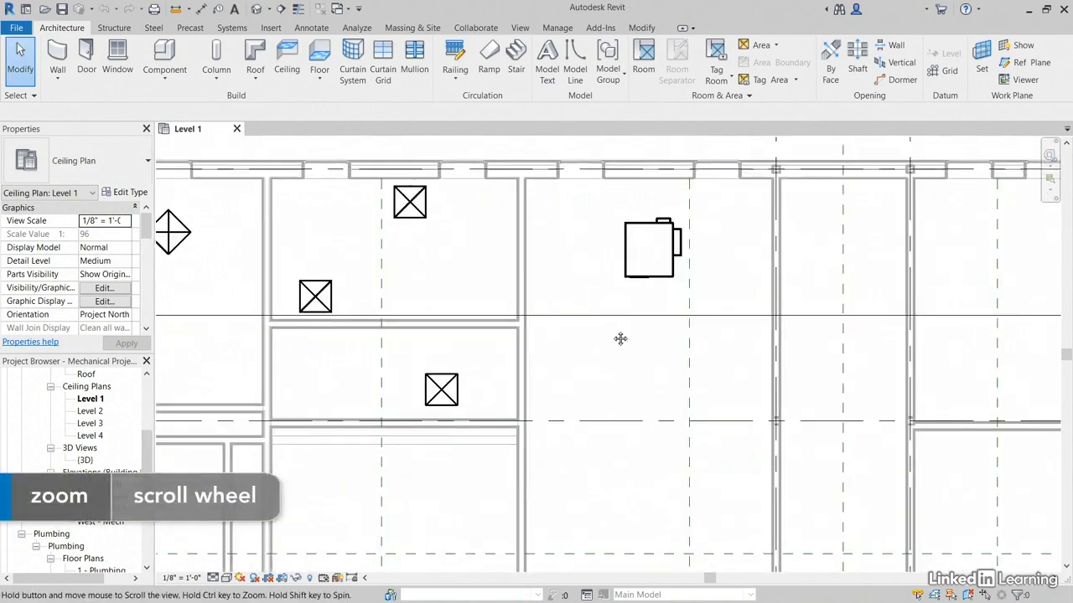
left_click(639, 334)
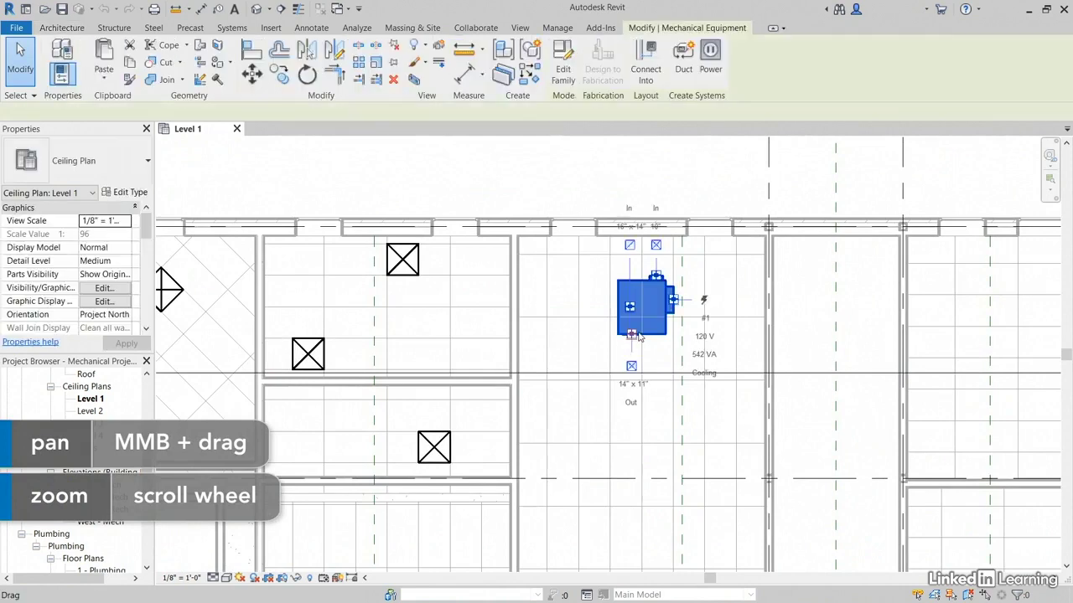
key("space")
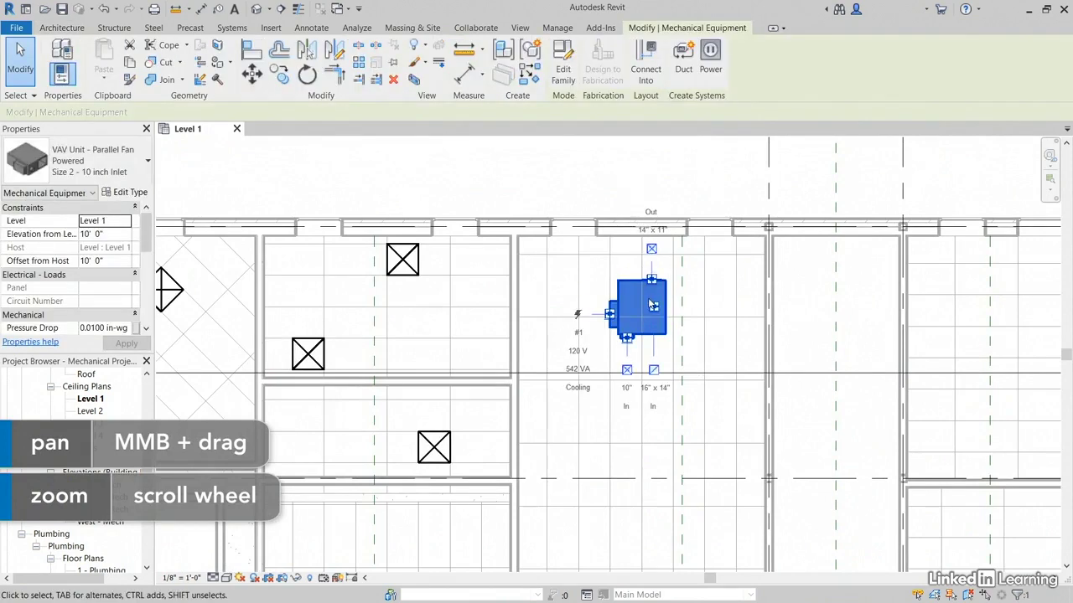
key("space")
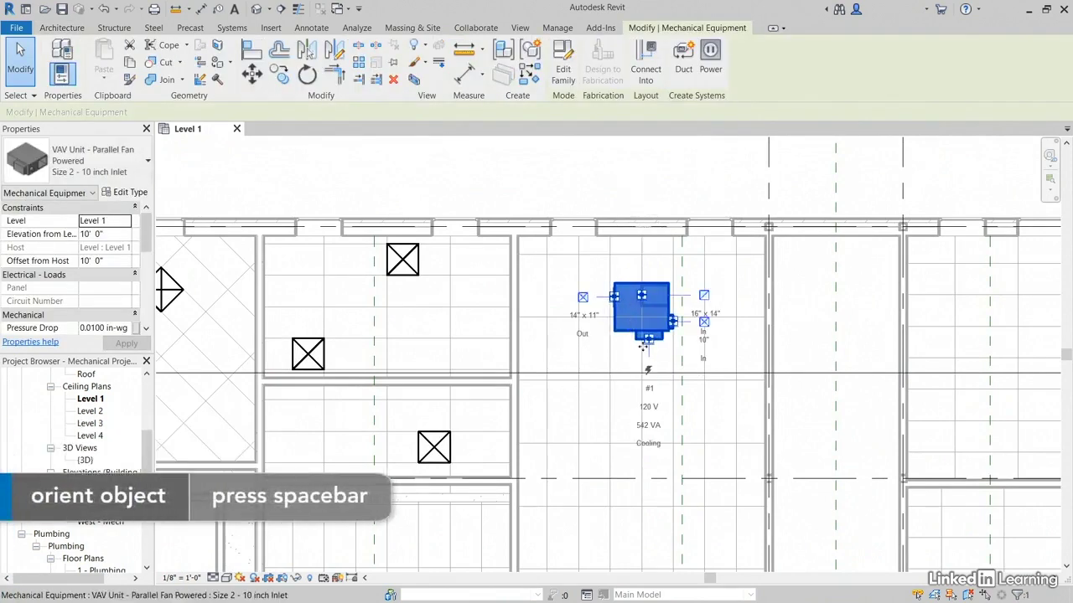
scroll(667, 352, "up", 5)
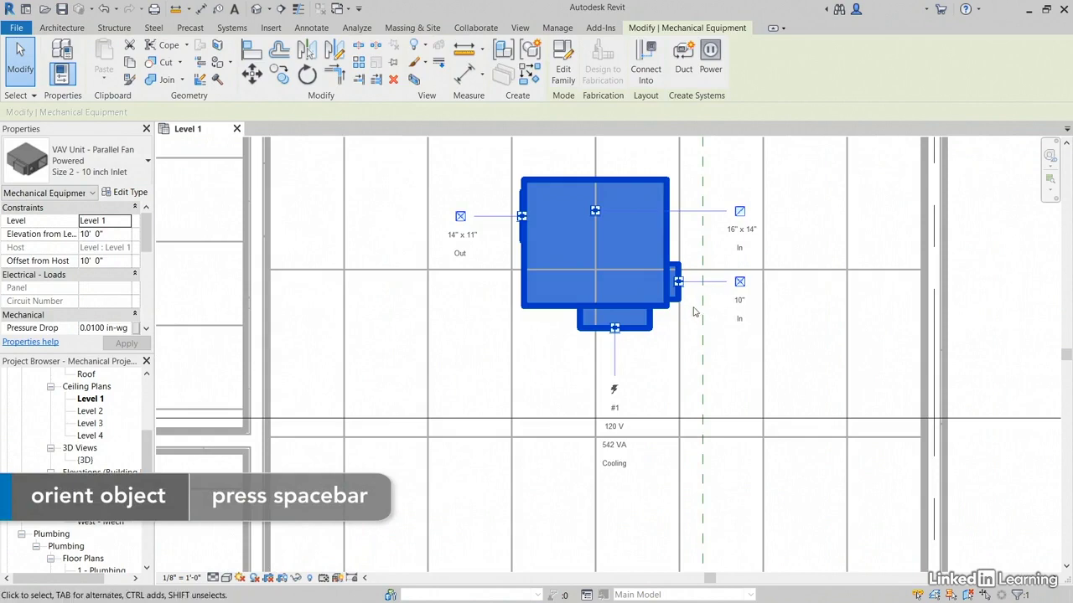
scroll(694, 317, "down", 5)
key("Escape")
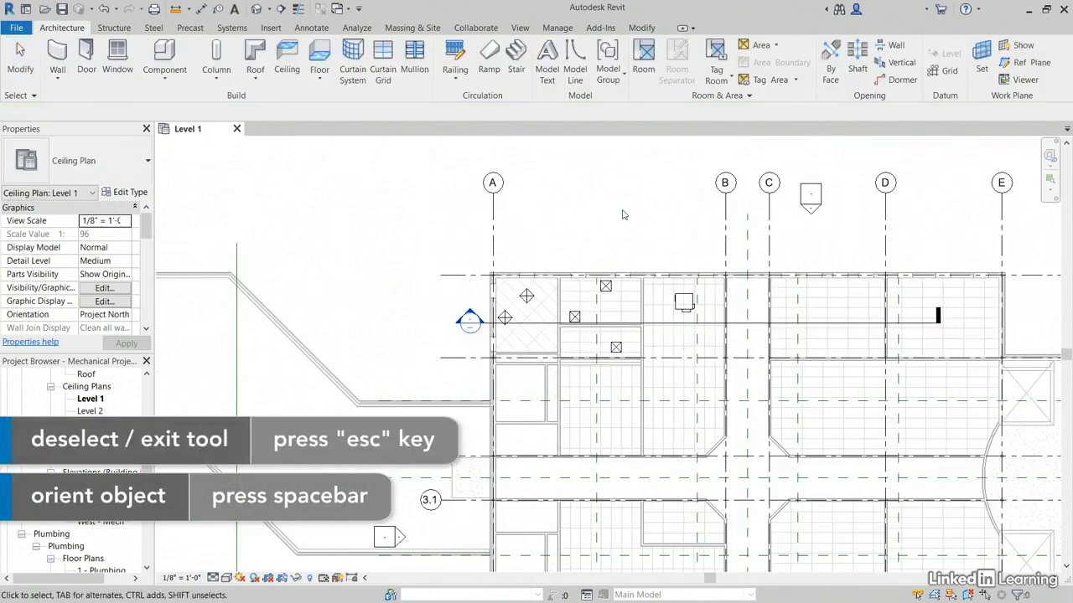
Open the Section 1 view from its section marker and set its detail level to Medium.
double_click(470, 322)
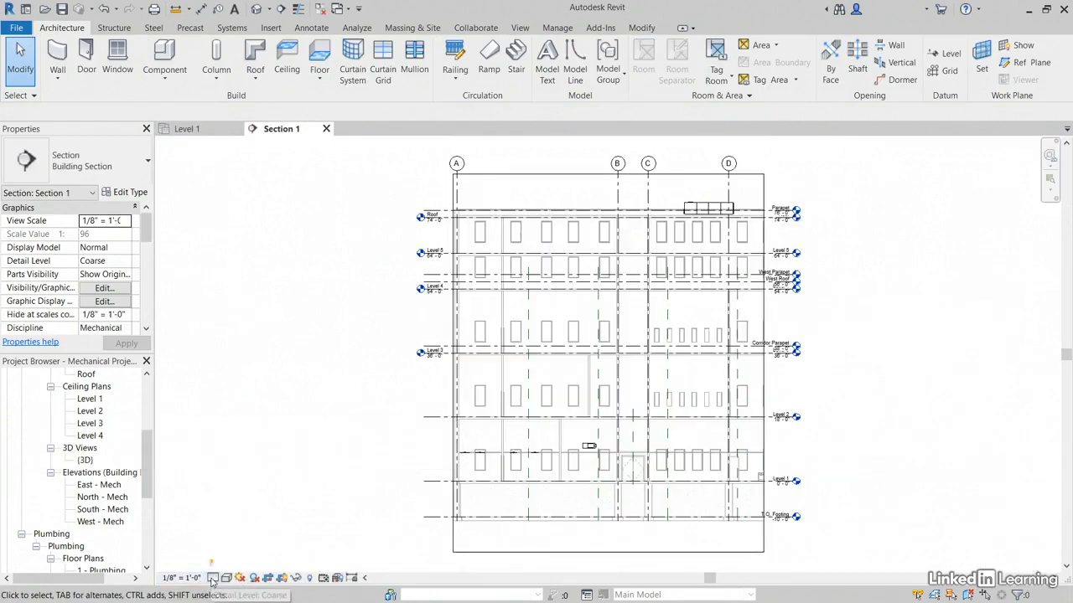
left_click(213, 578)
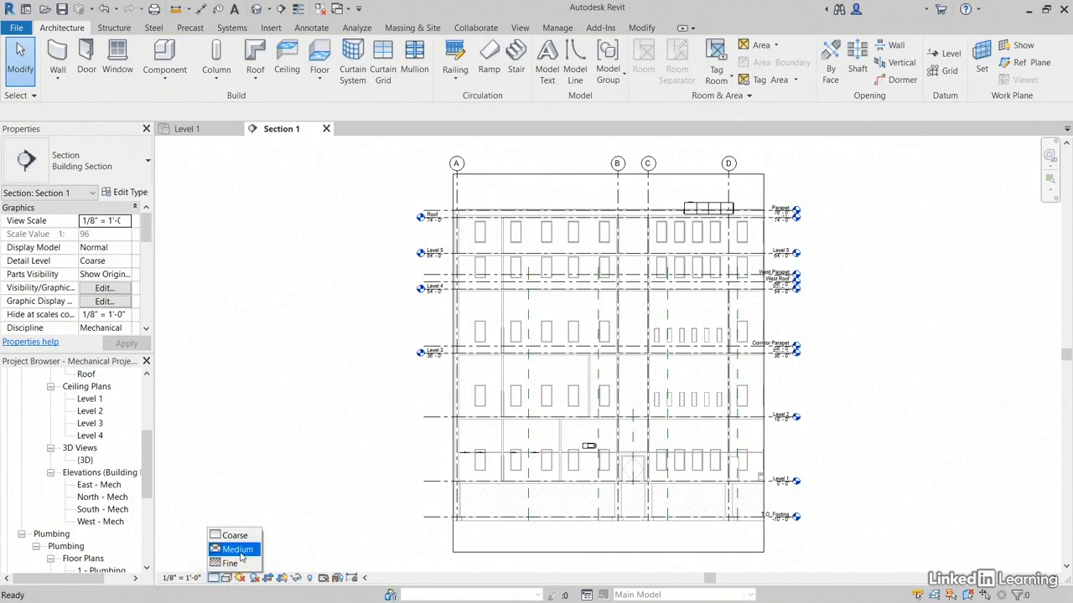
left_click(238, 549)
Nudge the outdoor air handling unit on the roof left in small increments until it clears grid line D.
middle_click_drag(587, 335, 531, 336)
scroll(712, 210, "up", 5)
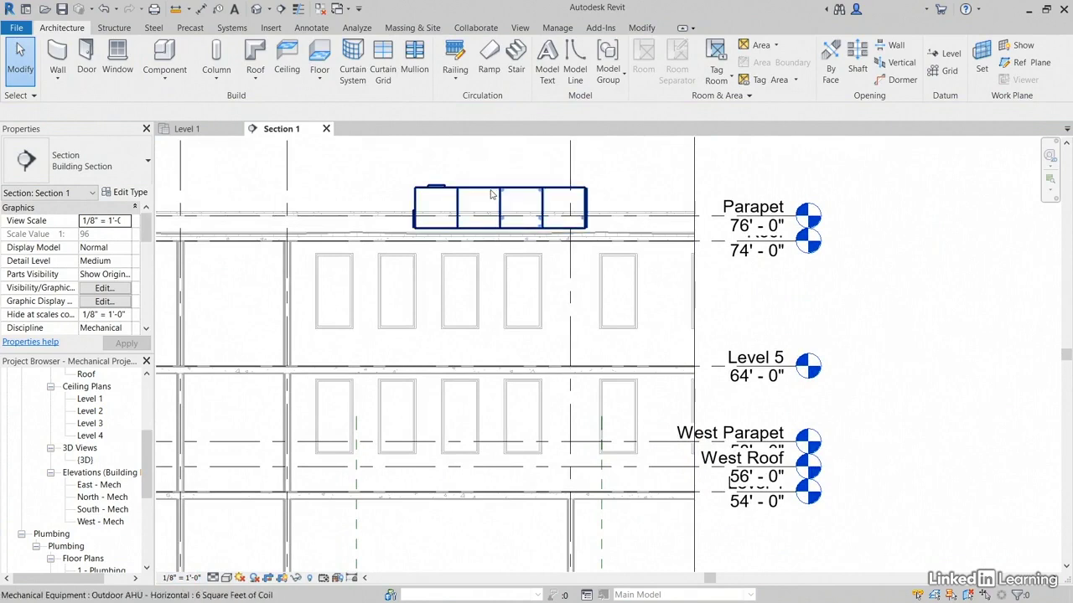
scroll(489, 184, "up", 3)
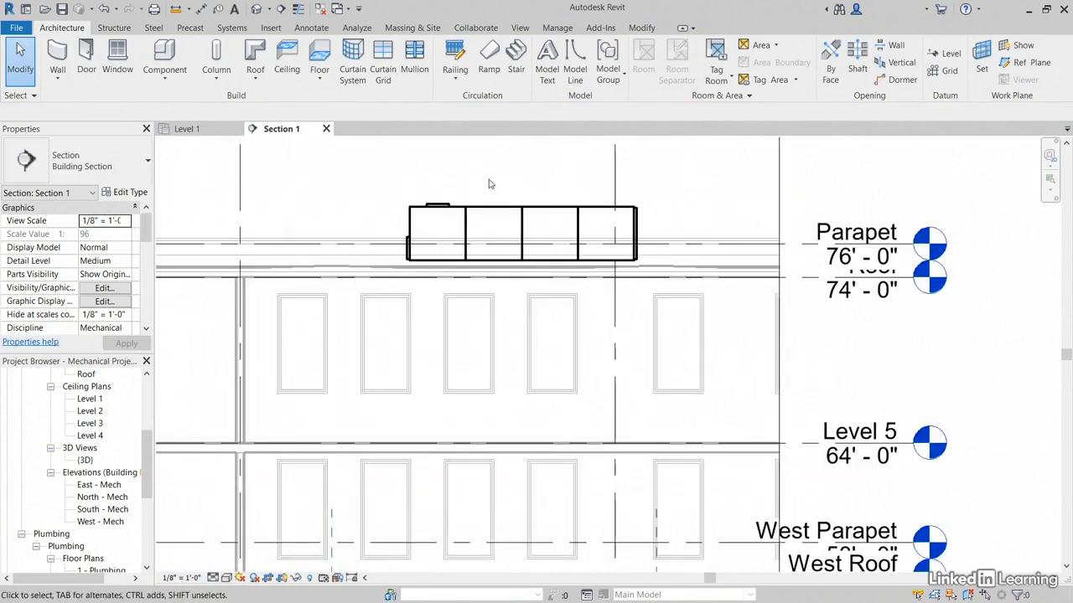
left_click(499, 175)
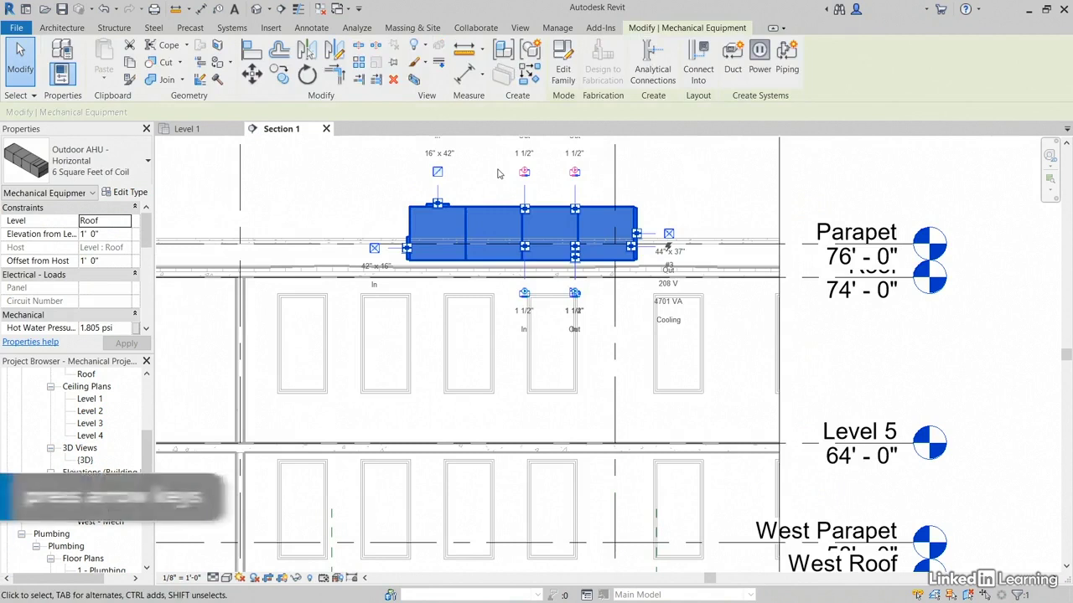
key("Left")
key("Left")
key("Left")
key("Left")
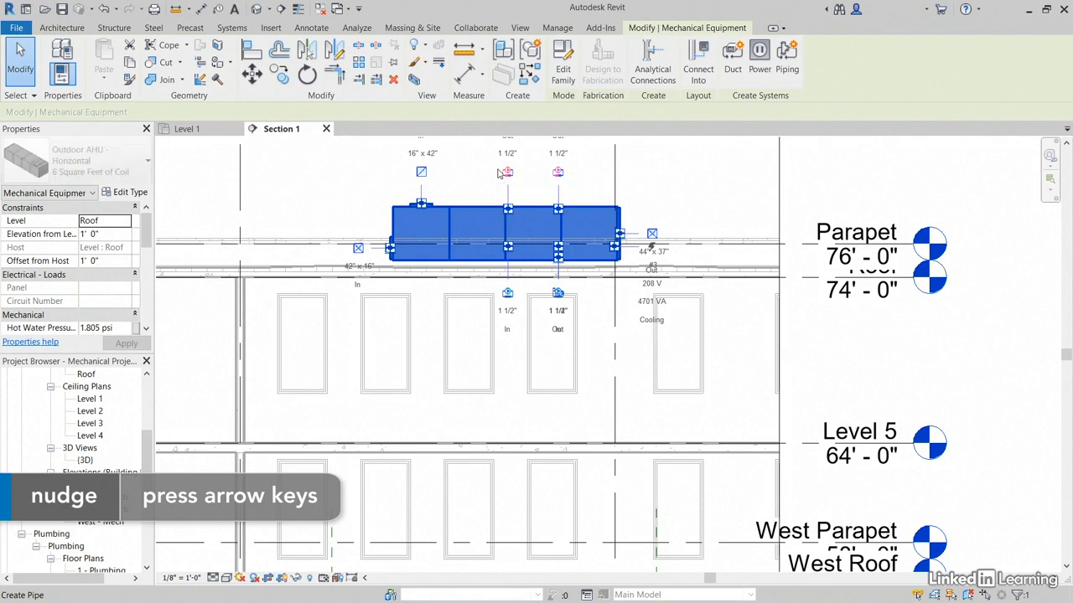
key("Left")
key("Left")
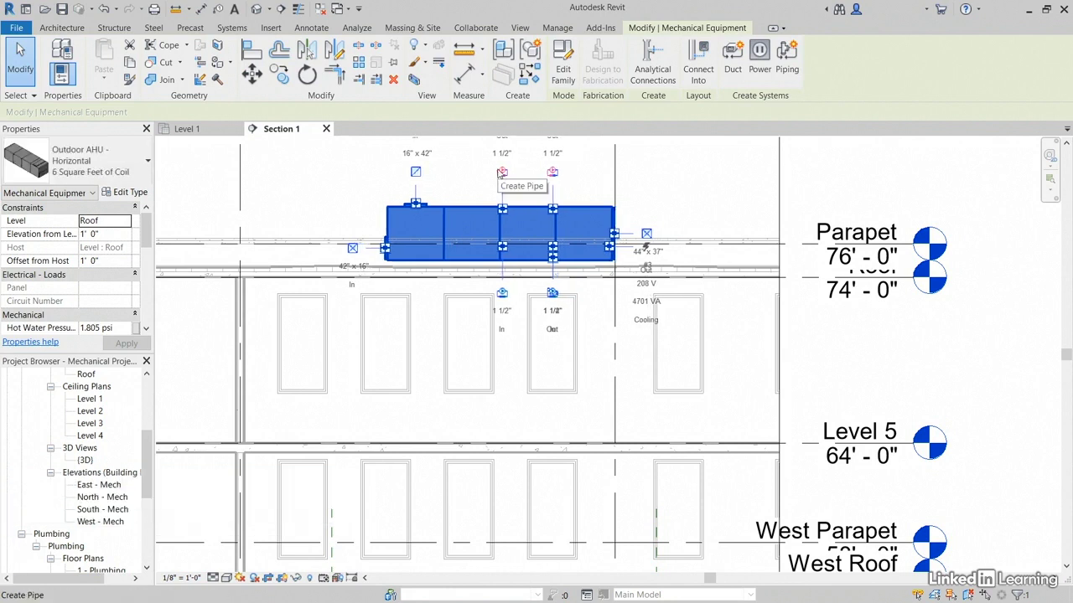
key("Left")
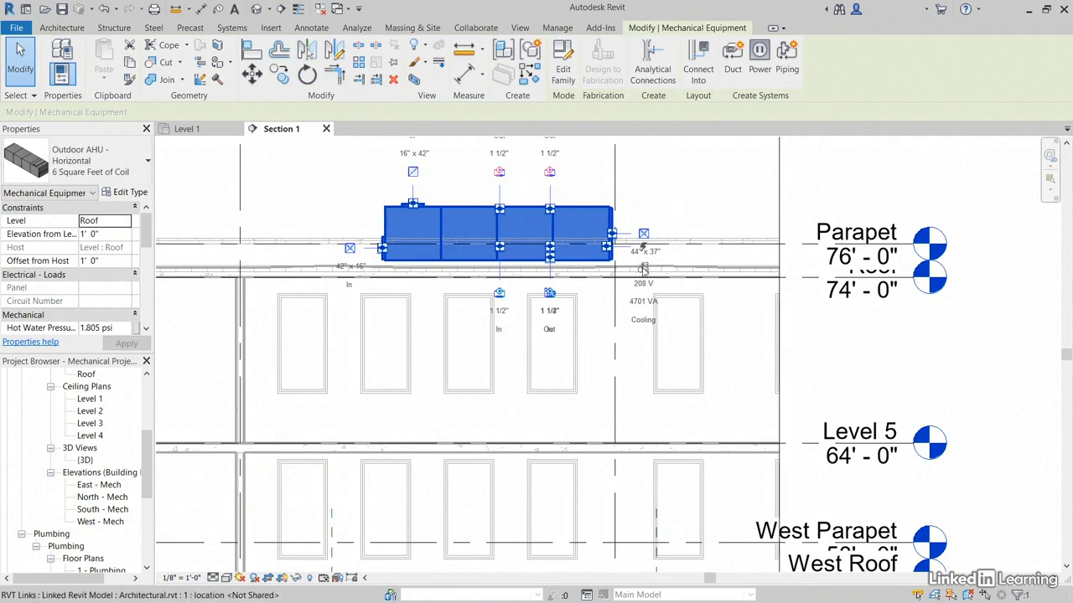
Draw a 37" x 44" rectangular duct about 8' long horizontally from the rooftop unit's supply outlet.
scroll(643, 279, "up", 3)
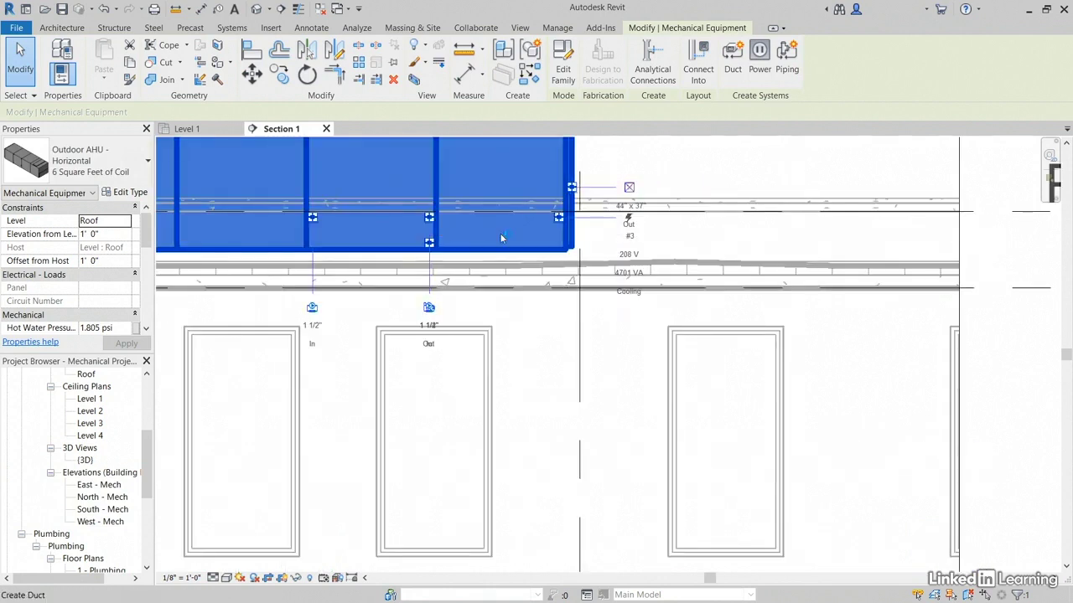
middle_click_drag(467, 273, 778, 369)
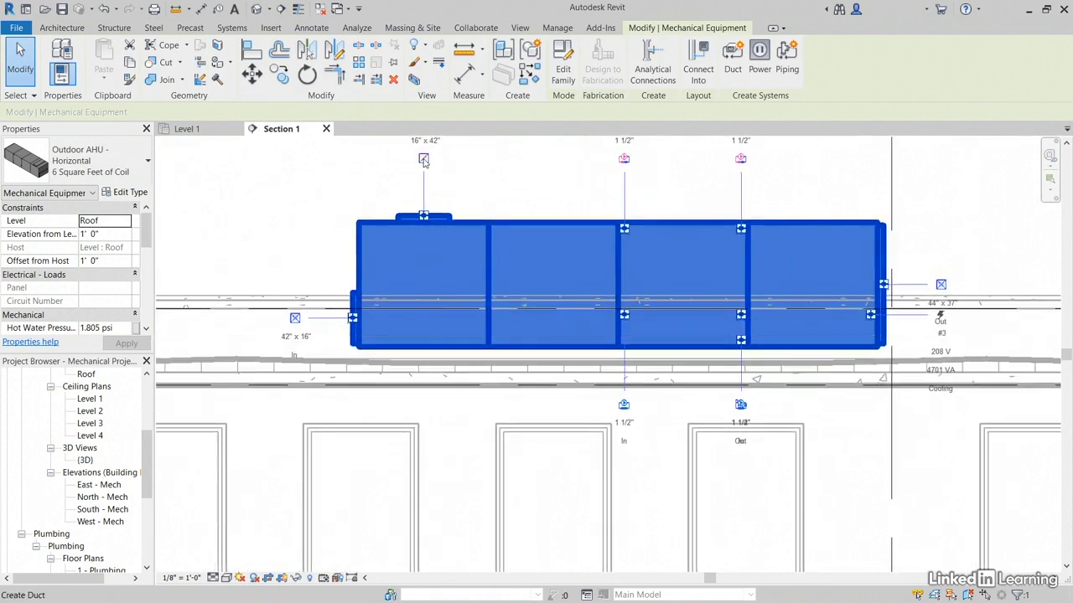
middle_click_drag(942, 285, 564, 289)
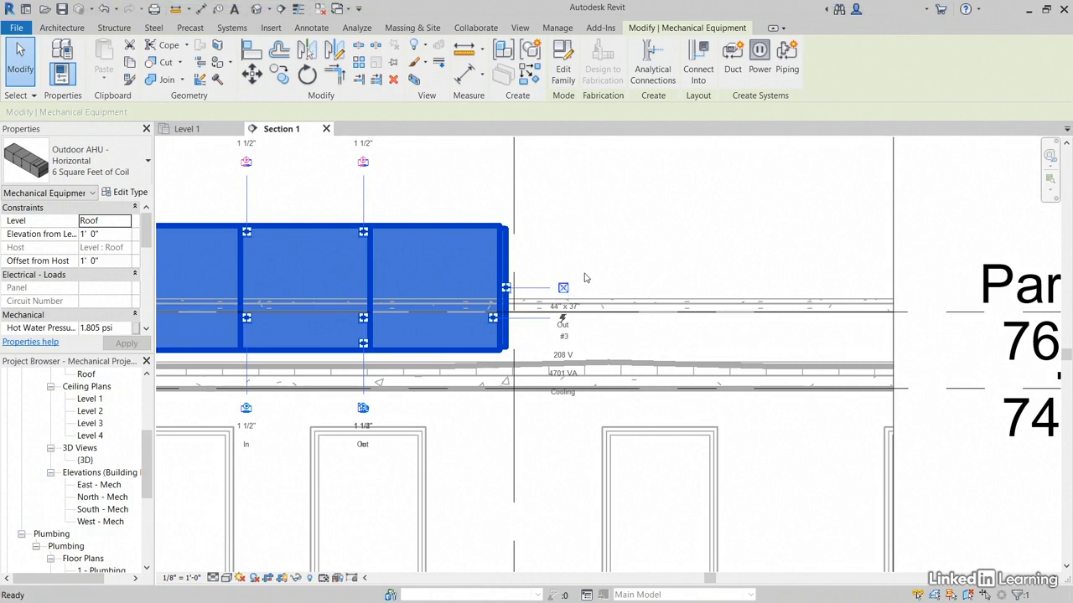
left_click(573, 259)
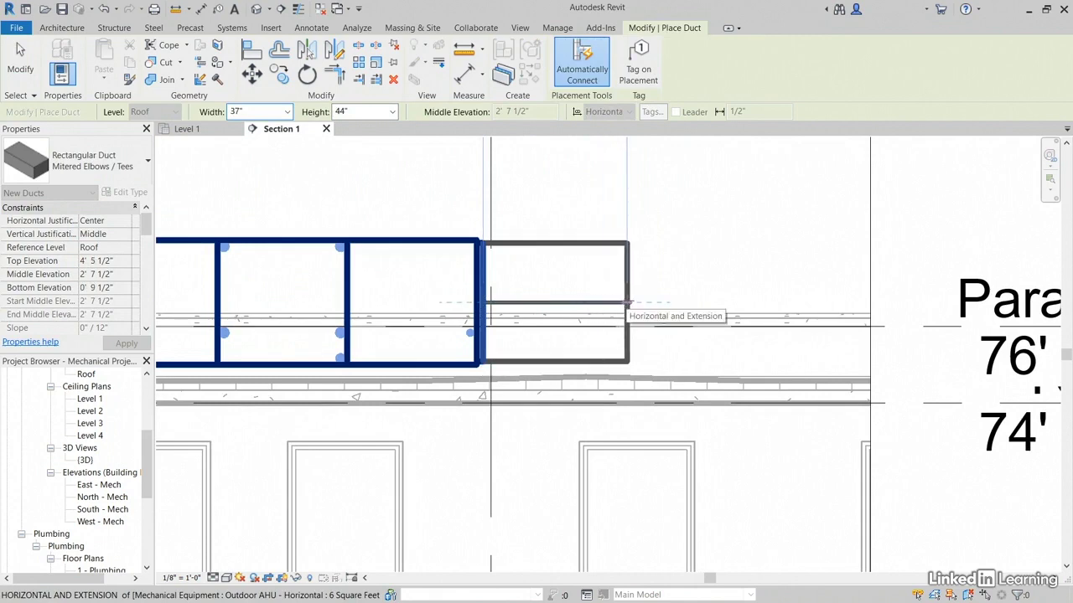
scroll(624, 303, "down", 3)
middle_click_drag(635, 302, 654, 126)
left_click(637, 210)
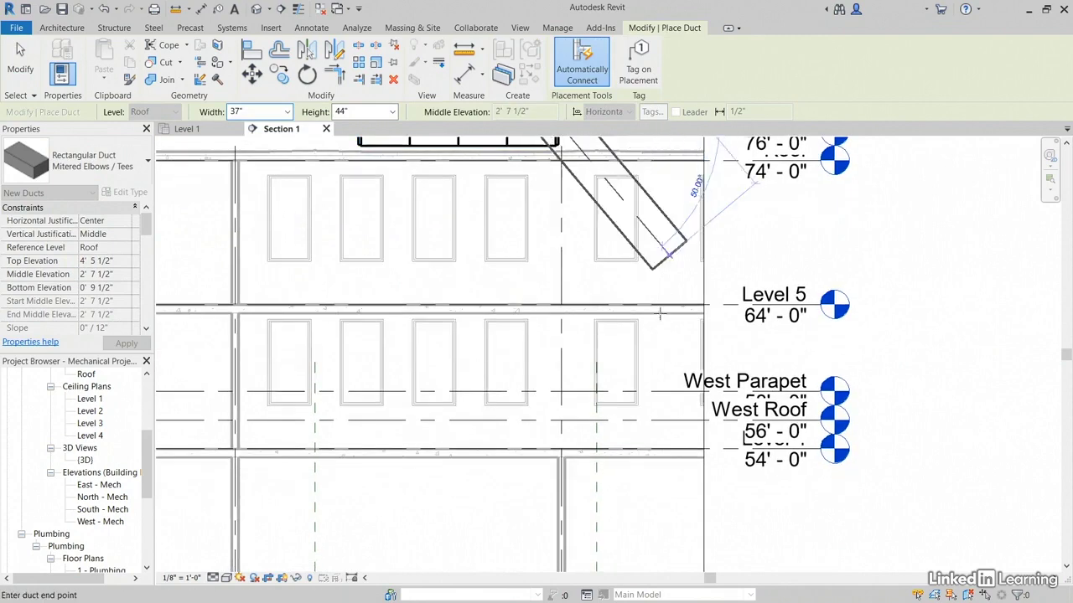
mouse_move(648, 251)
middle_mouse_down()
mouse_move(633, 267)
mouse_move(637, 307)
mouse_move(645, 267)
middle_mouse_up()
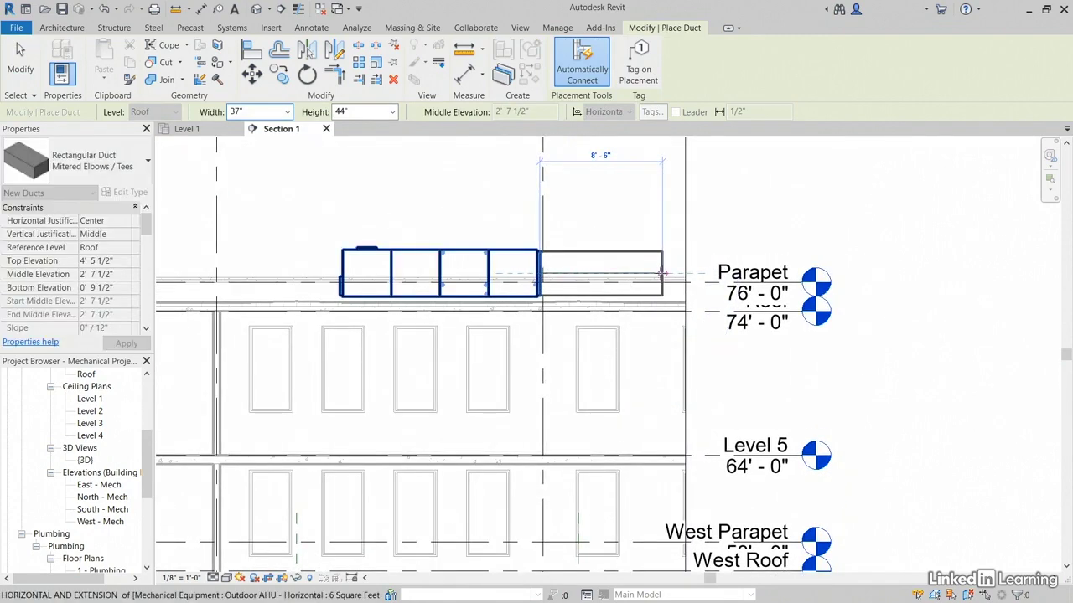
left_click(654, 273)
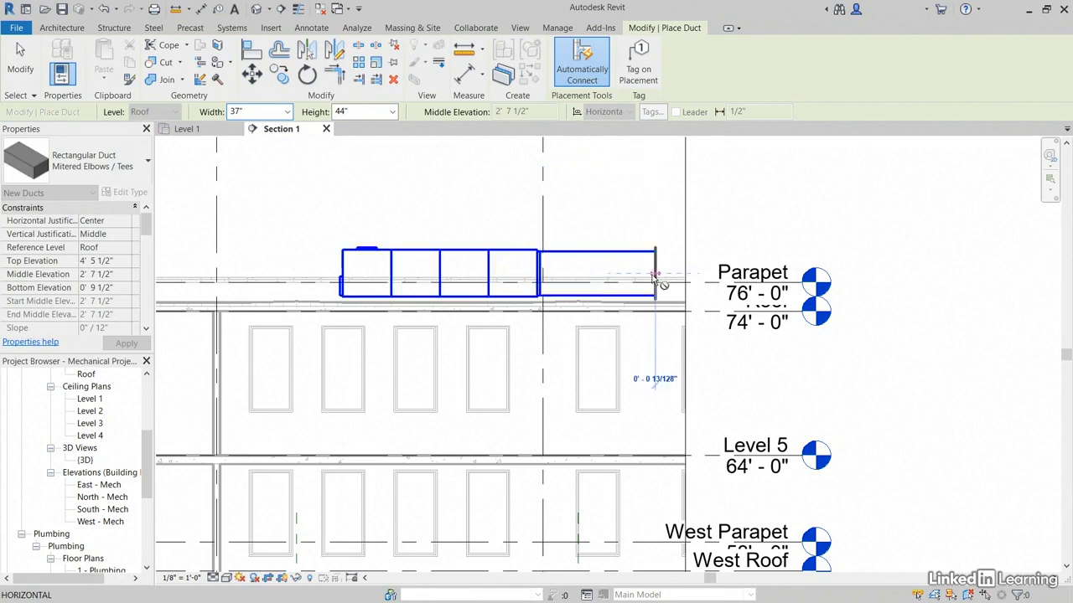
Continue the duct vertically down through the floors to just above the Level 1 ceiling and end the run.
middle_click_drag(657, 405, 643, 225)
middle_click_drag(641, 470, 646, 199)
scroll(634, 394, "down", 3)
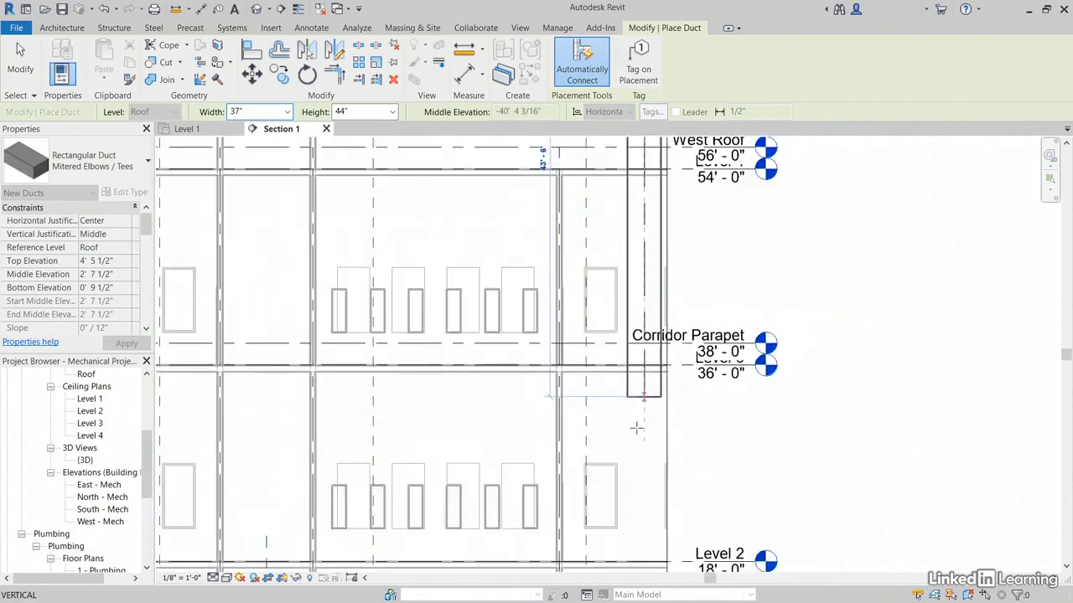
middle_click_drag(649, 560, 649, 359)
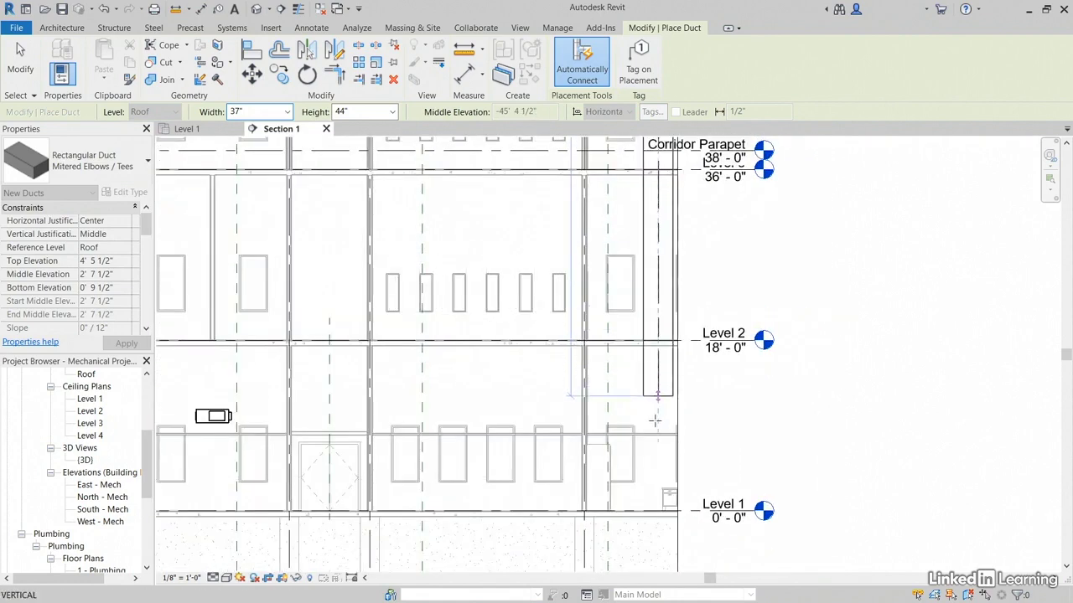
scroll(655, 421, "up", 5)
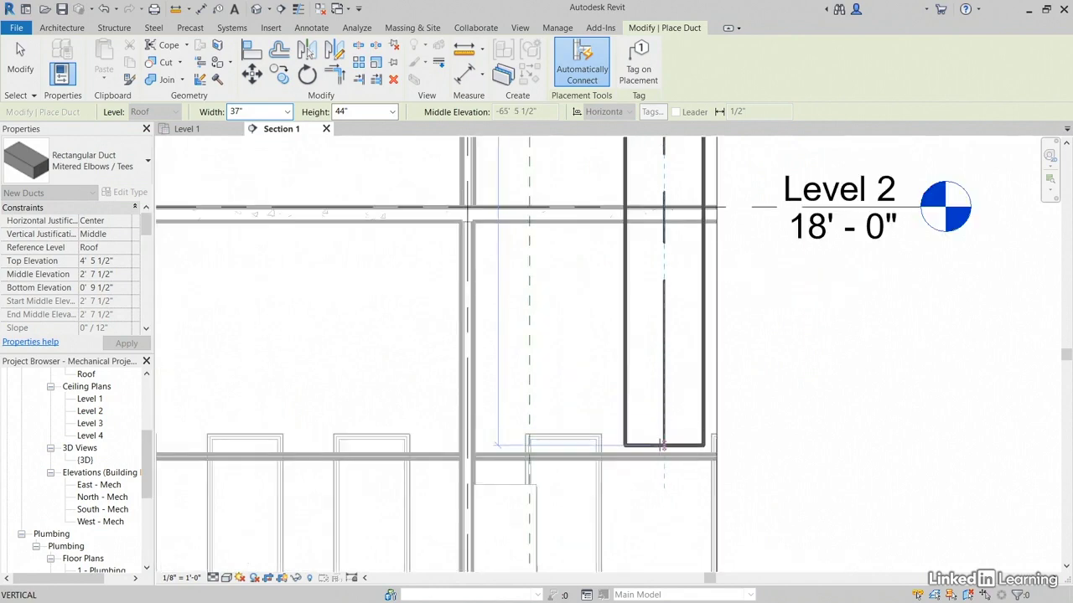
left_click(662, 446)
key("Escape")
key("Escape")
scroll(486, 367, "down", 4)
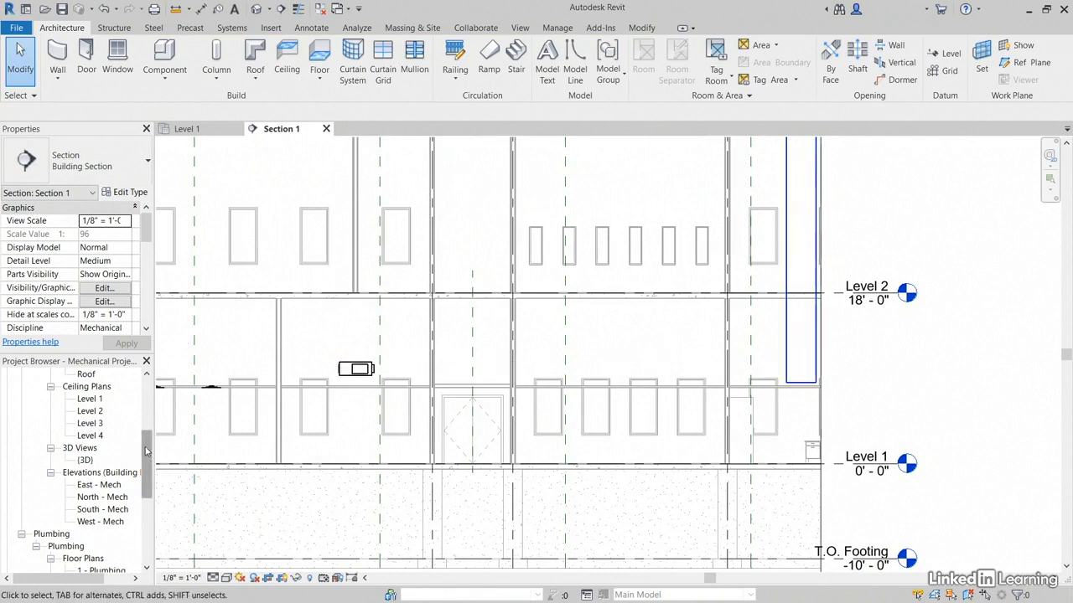
In the Level 1 ceiling plan, draw a 10" round duct about 24' long horizontally from the VAV unit's inlet toward the riser.
mouse_move(145, 451)
left_mouse_down()
mouse_move(148, 480)
mouse_move(147, 431)
left_mouse_up()
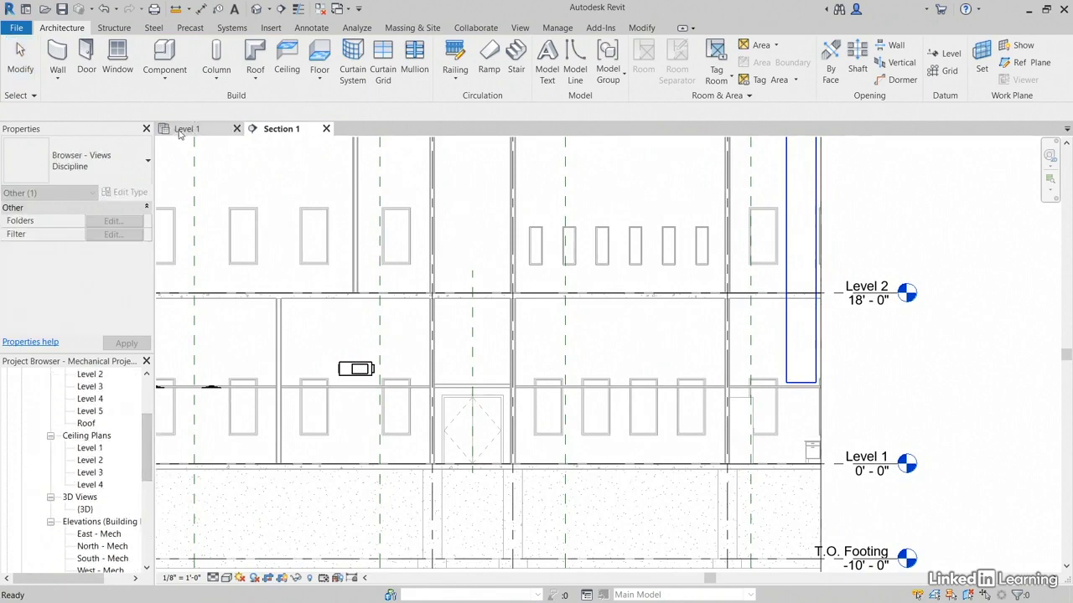
left_click(183, 131)
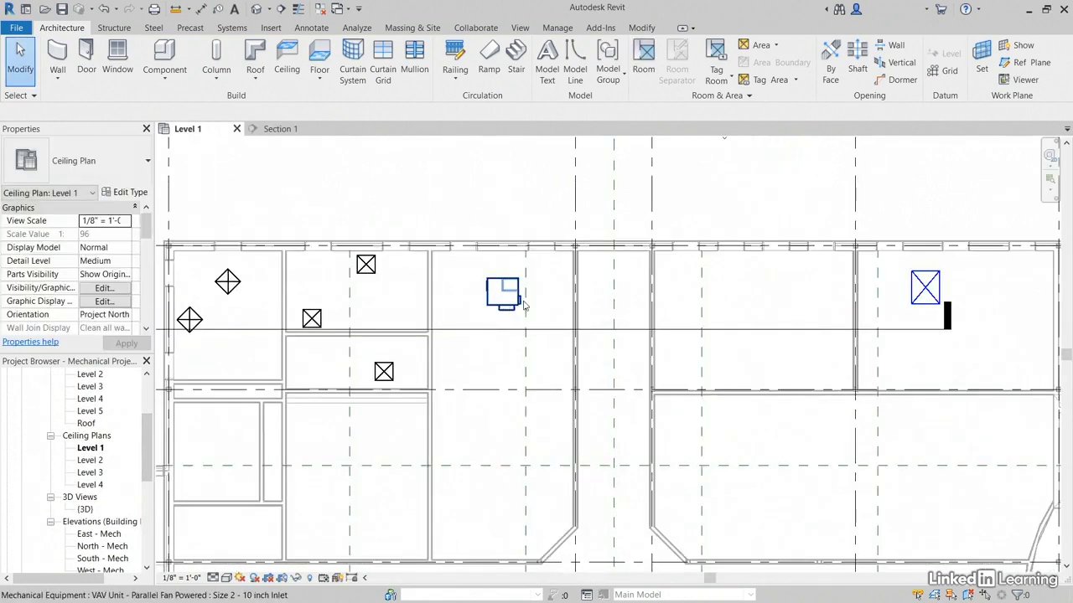
scroll(503, 306, "up", 2)
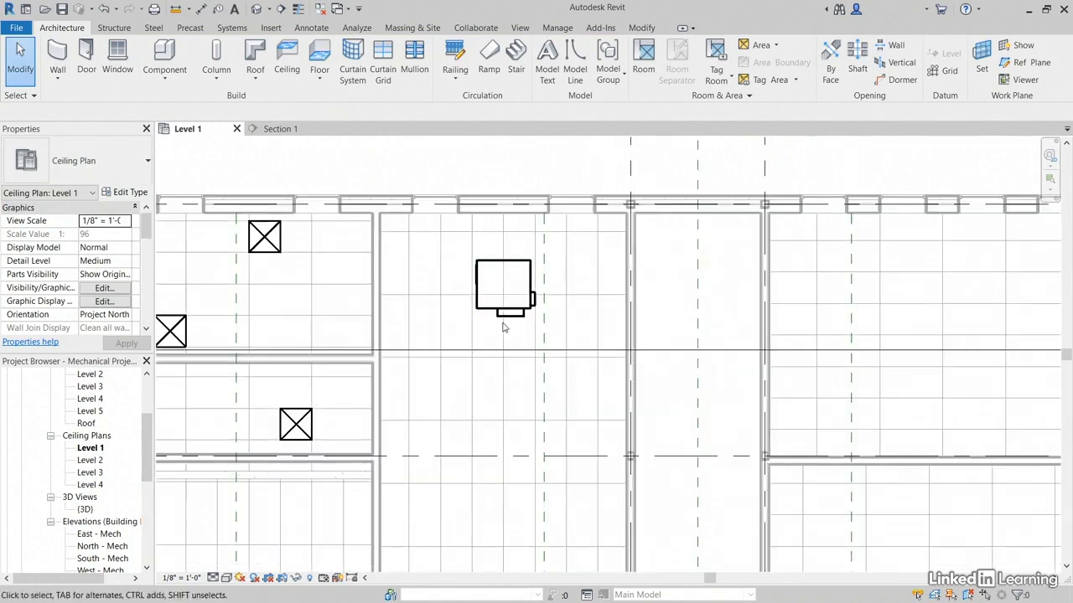
left_click(504, 311)
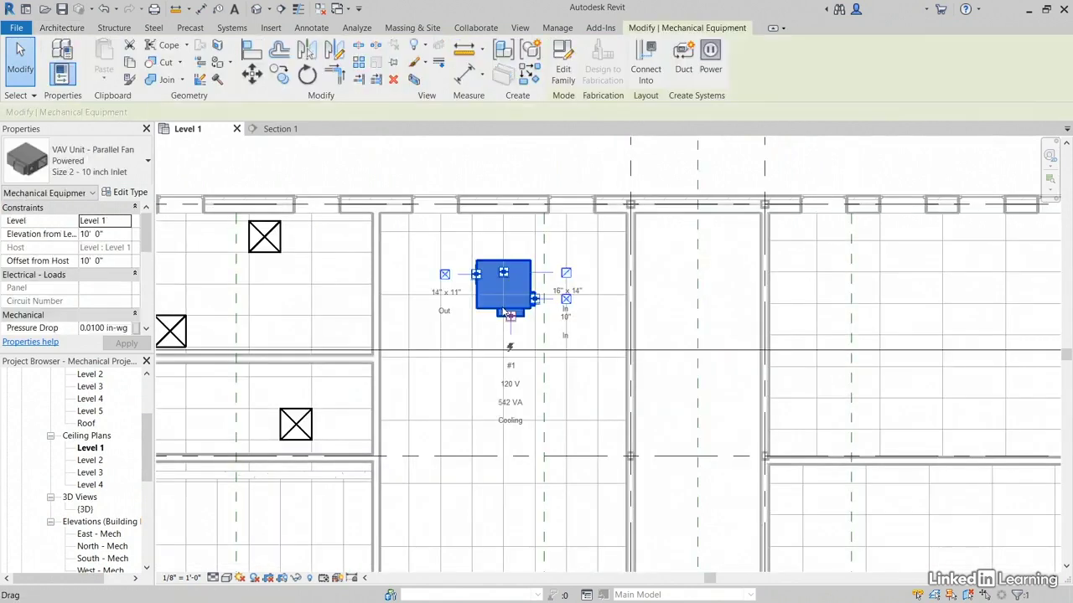
scroll(570, 304, "up", 1)
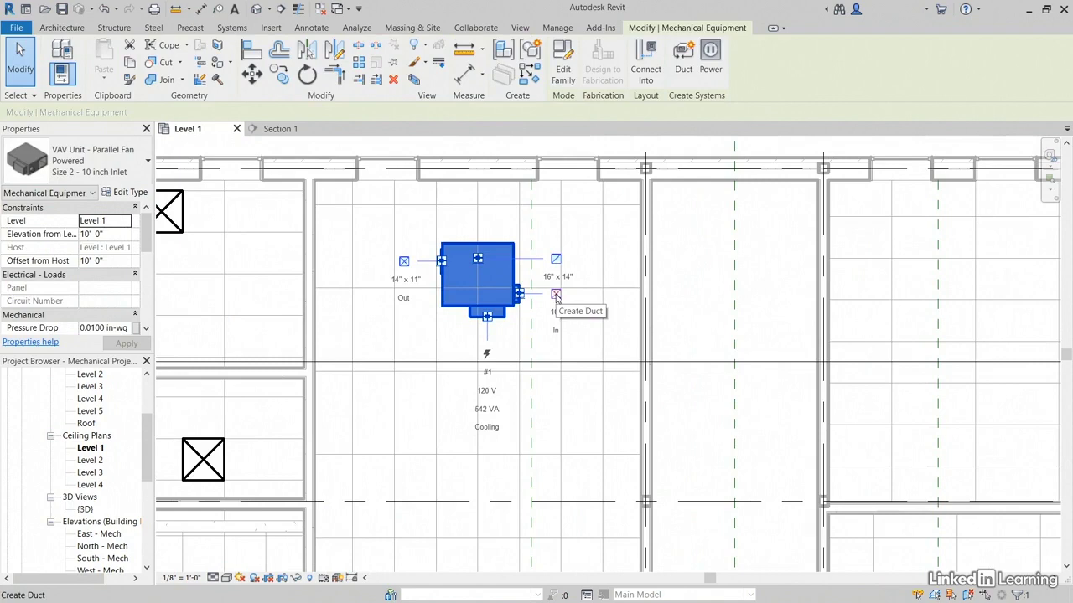
left_click(556, 296)
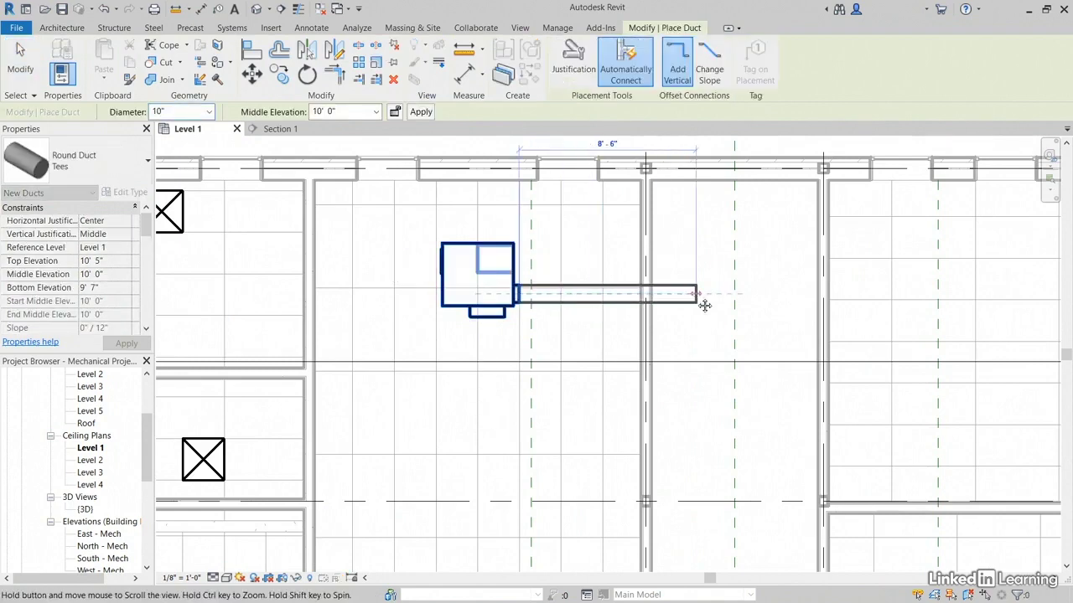
middle_click_drag(633, 308, 398, 309)
scroll(490, 298, "down", 2)
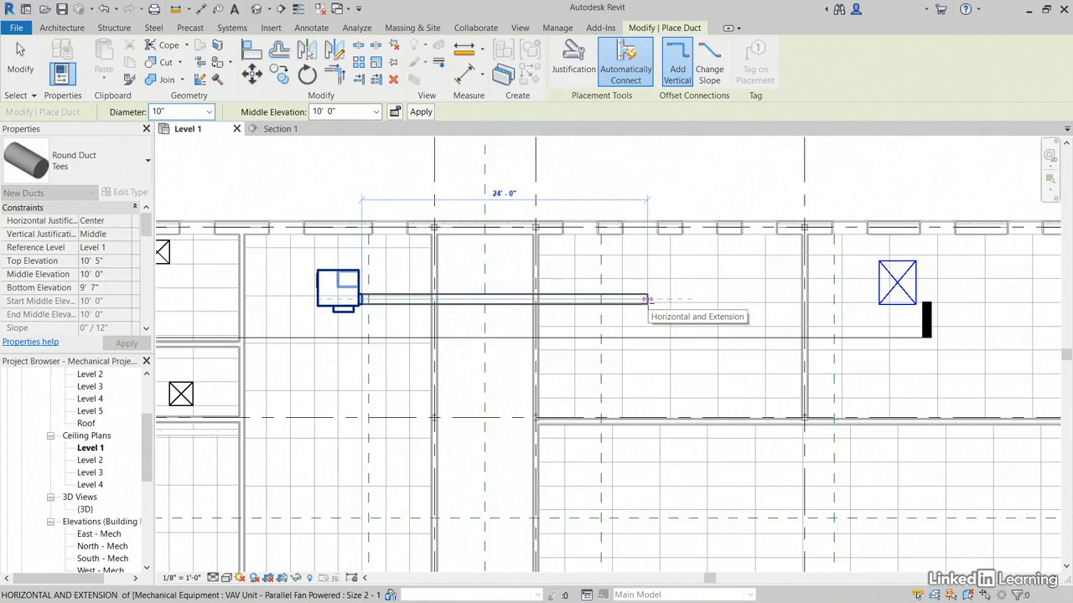
left_click(647, 299)
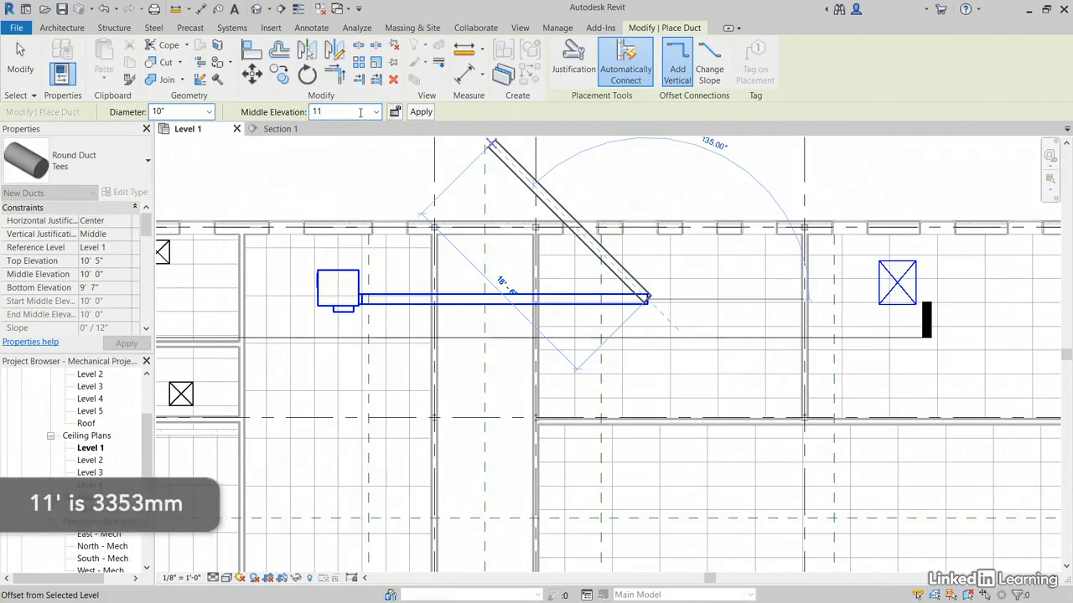
Set the middle elevation to 11' 0" and continue the round duct about 4' 6" at a 15° angle toward the riser.
key("Return")
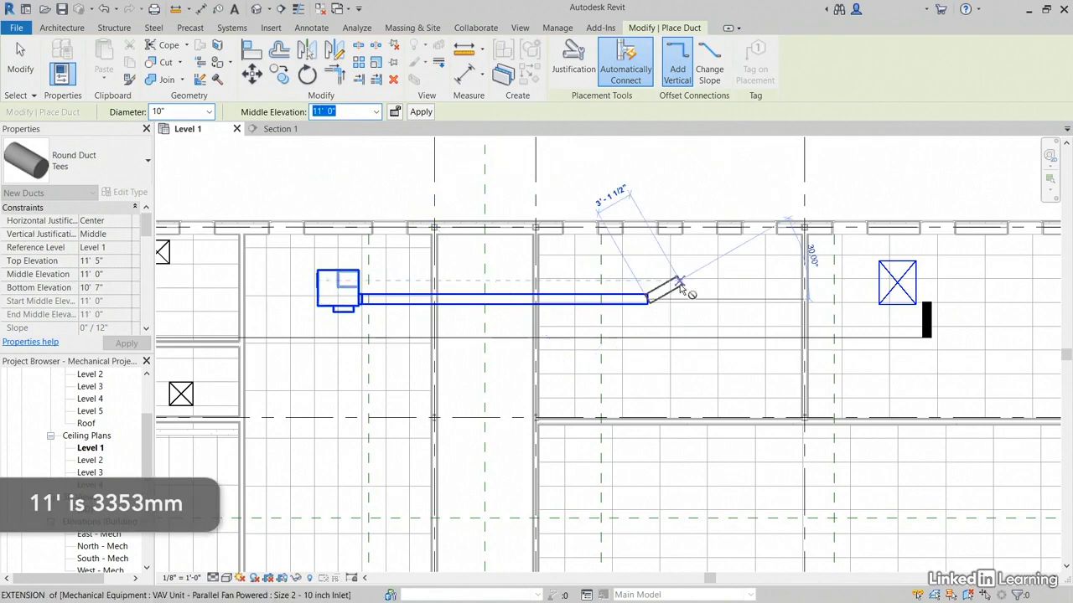
scroll(682, 290, "up", 2)
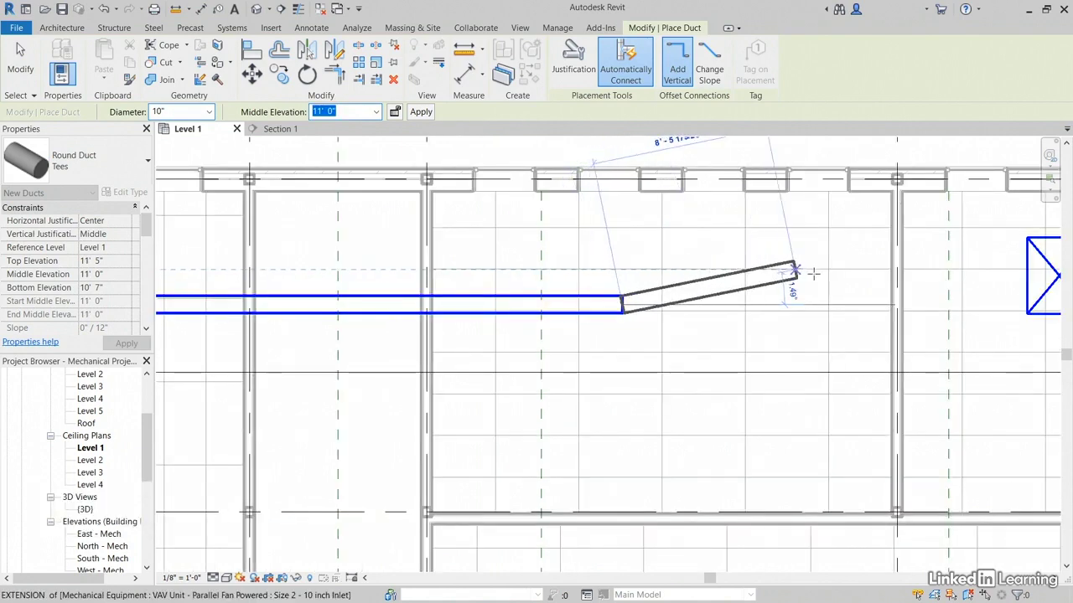
middle_click_drag(826, 277, 512, 299)
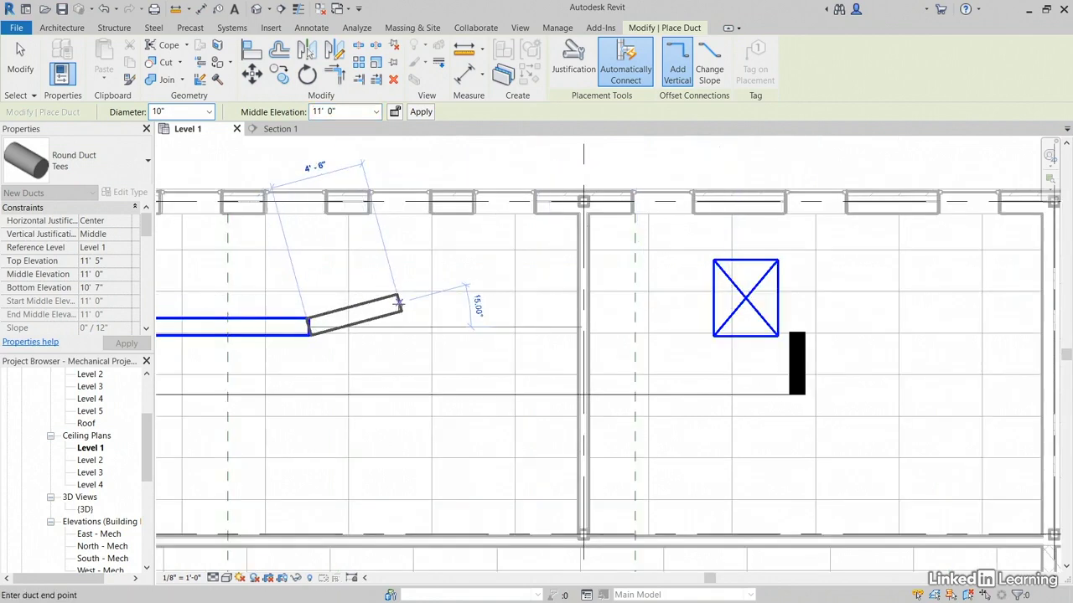
left_click(399, 302)
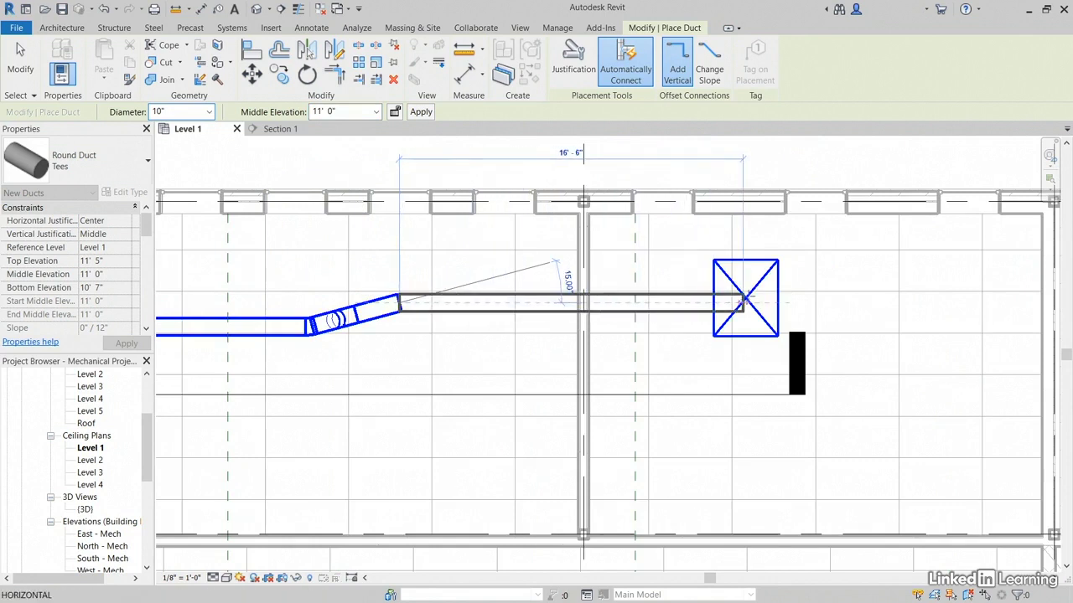
Continue the round duct horizontally to the near edge of the rectangular riser so they connect, and end the run.
scroll(742, 299, "up", 4)
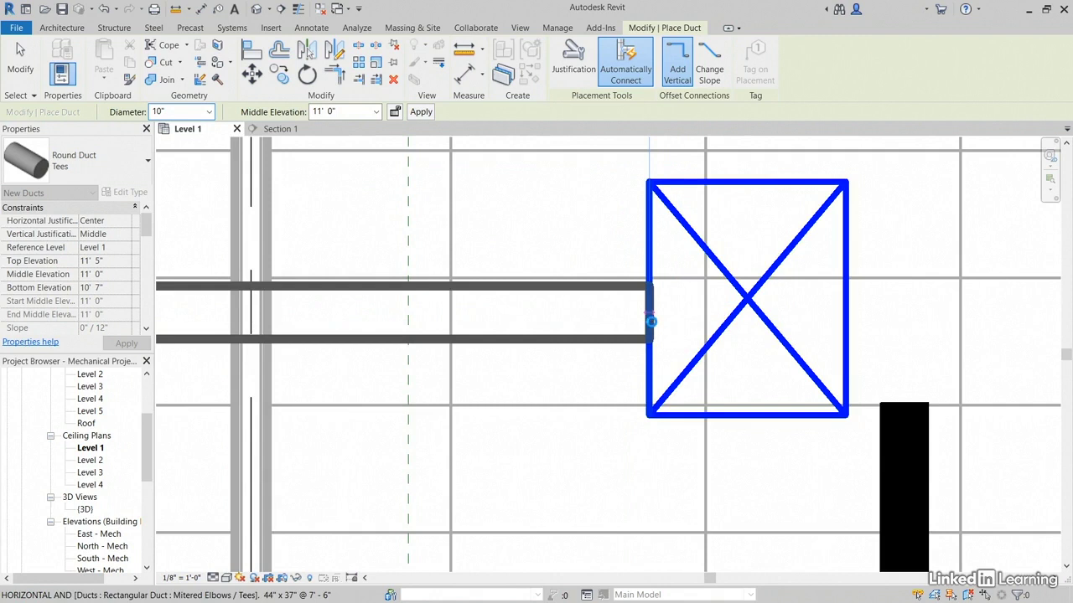
left_click(651, 321)
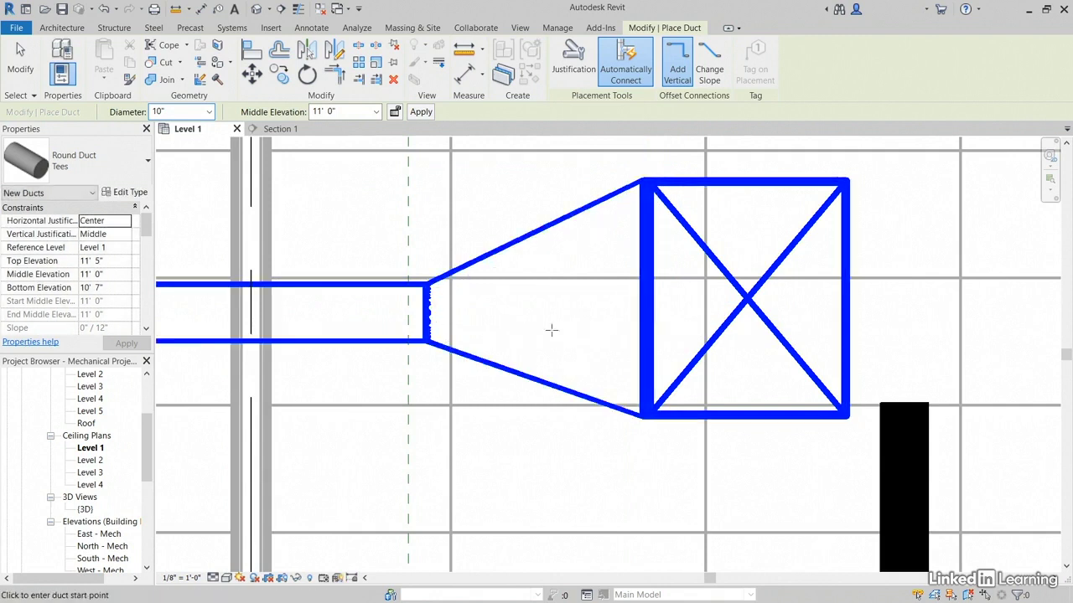
scroll(587, 312, "down", 5)
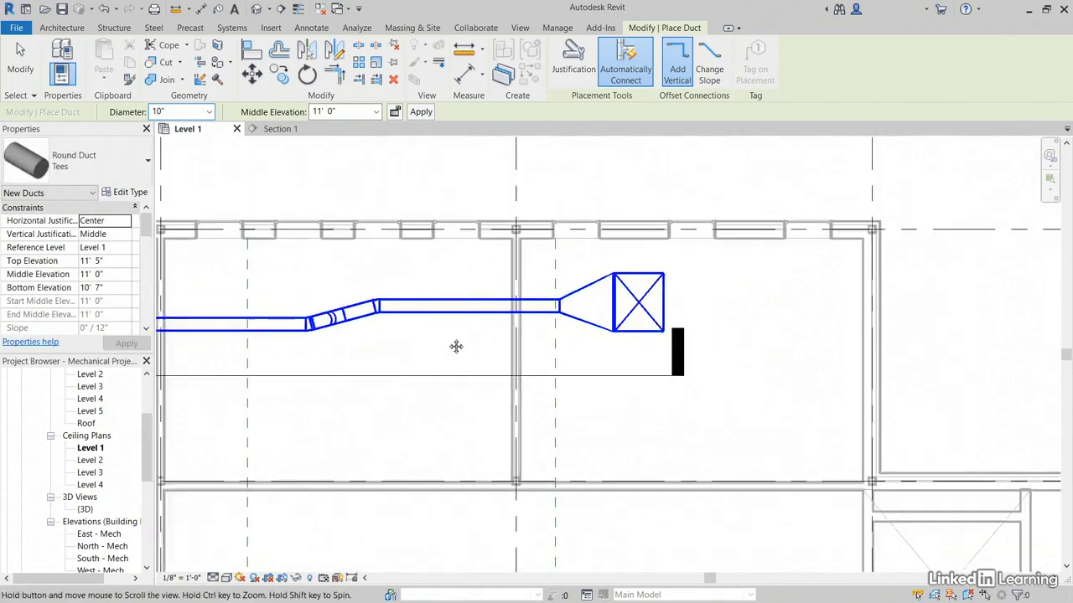
middle_click_drag(455, 347, 640, 326)
key("Escape")
key("Escape")
scroll(539, 263, "down", 3)
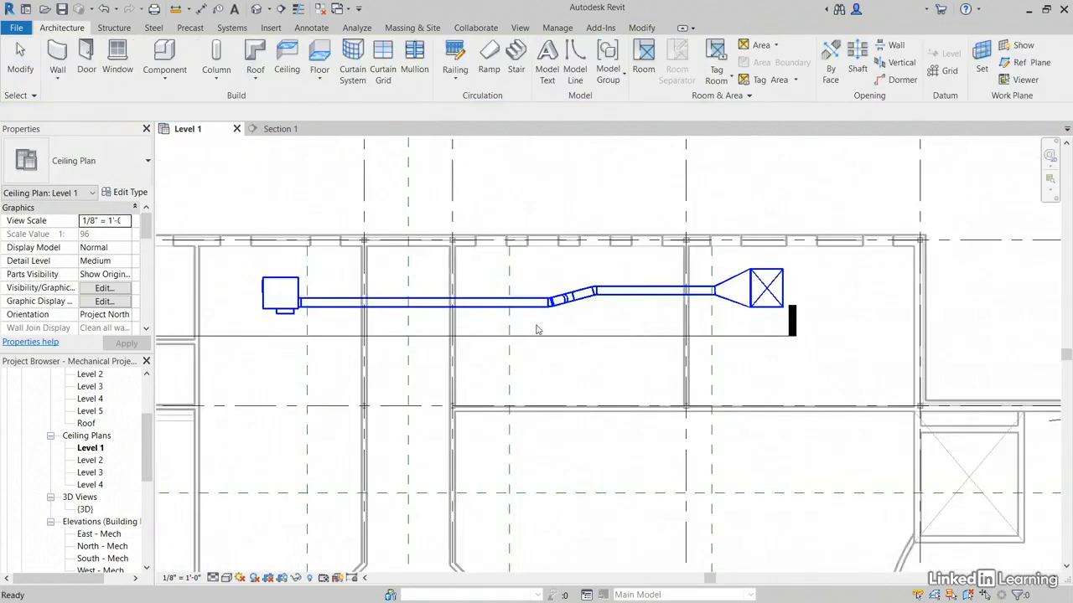
Open the Section 1 view from its section marker and examine the round duct's vertical offset and its riser connection.
middle_click_drag(159, 310, 347, 310)
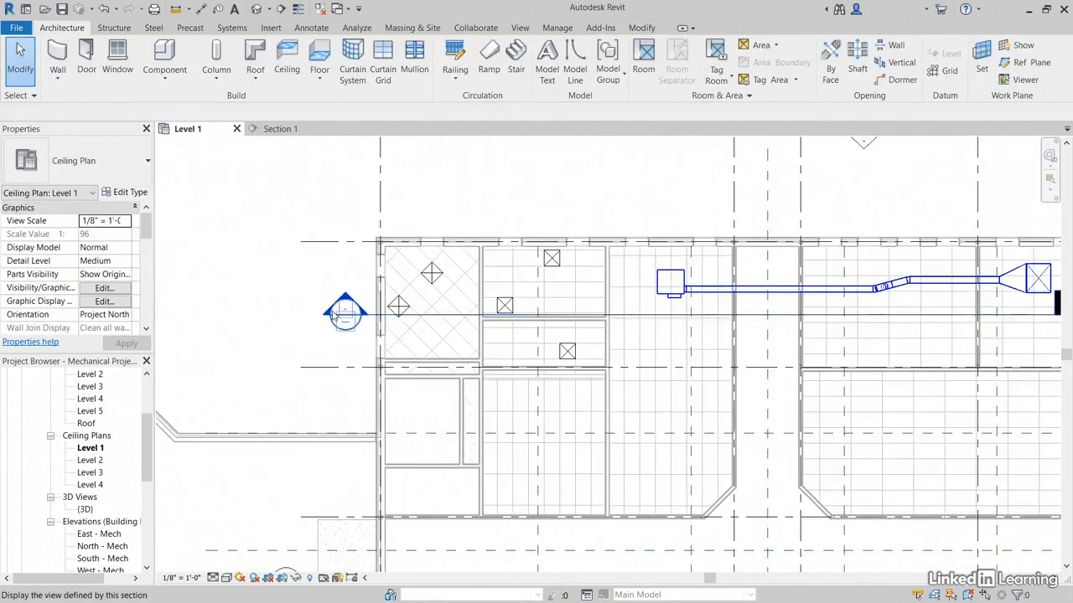
double_click(342, 316)
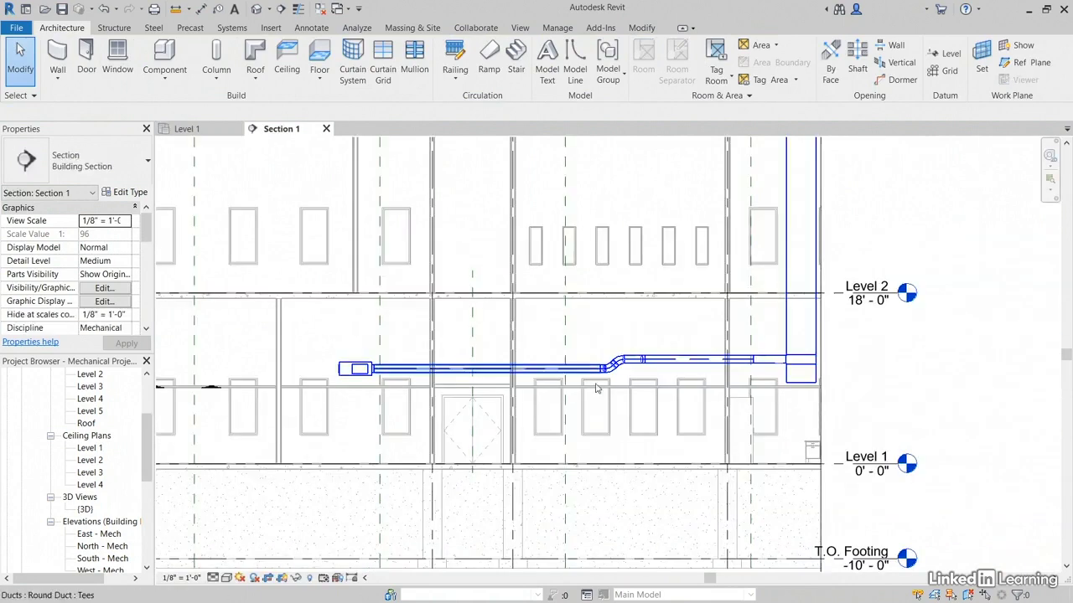
scroll(685, 387, "up", 2)
scroll(686, 387, "up", 1)
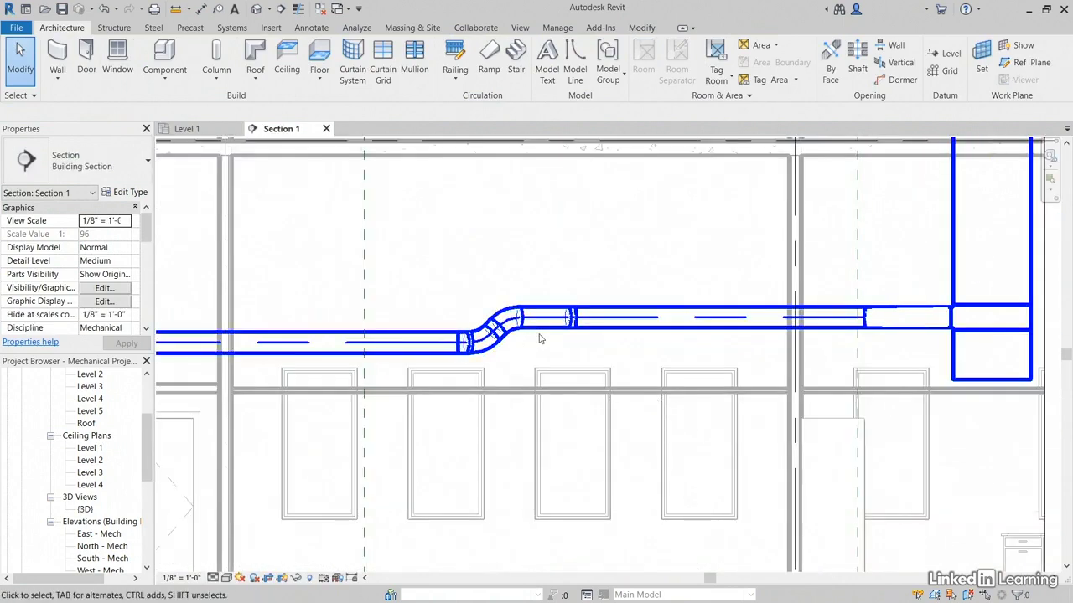
scroll(526, 358, "down", 2)
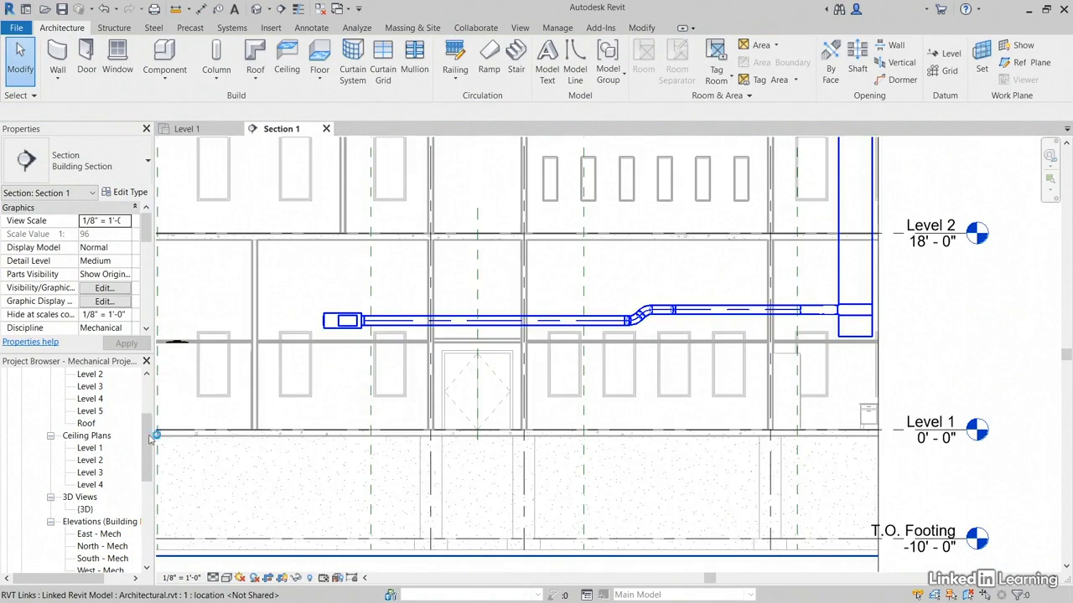
In the Level 1 ceiling plan, draw a 14" x 11" rectangular duct about 24' 6" long horizontally from the VAV unit's outlet.
double_click(90, 448)
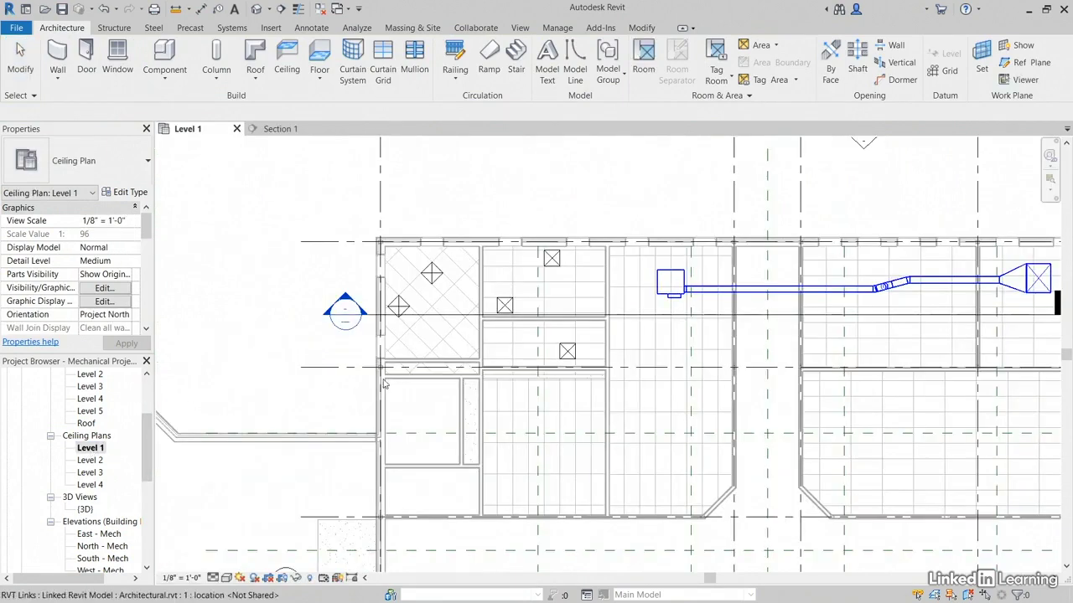
scroll(653, 310, "up", 2)
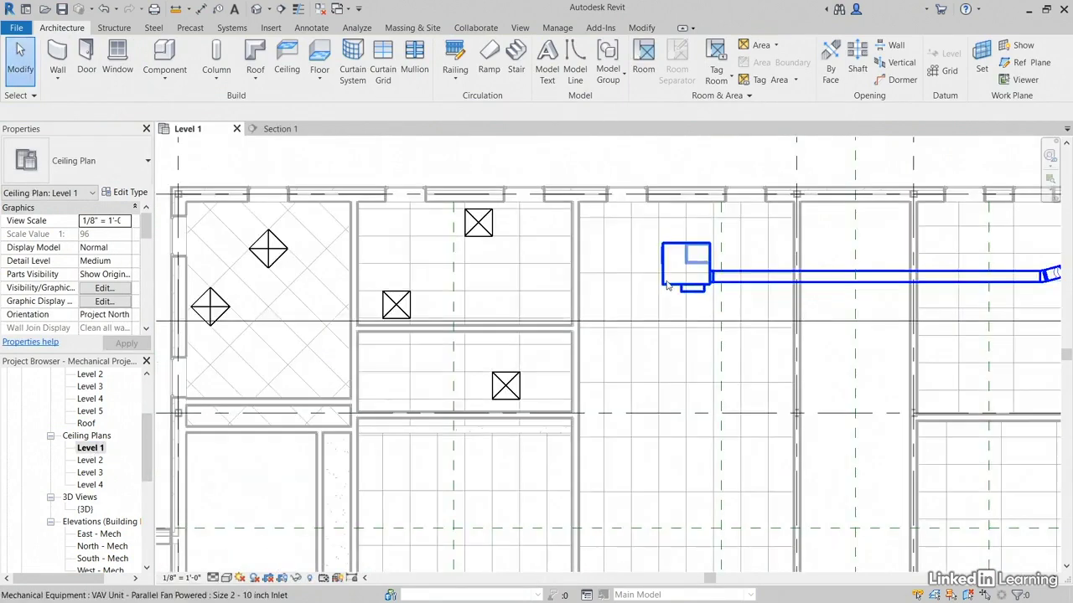
left_click(666, 268)
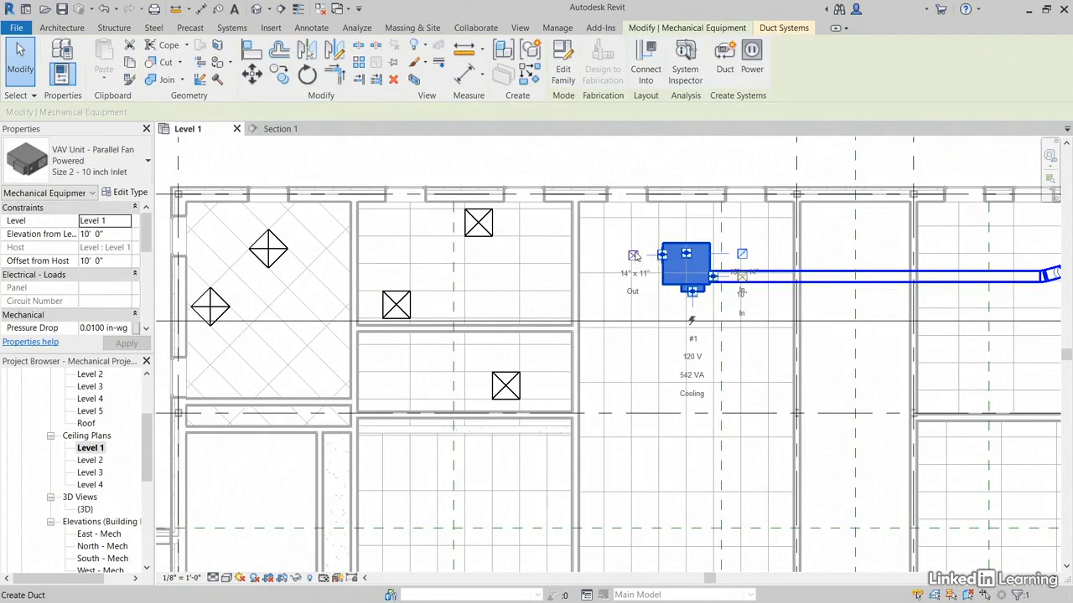
left_click(632, 255)
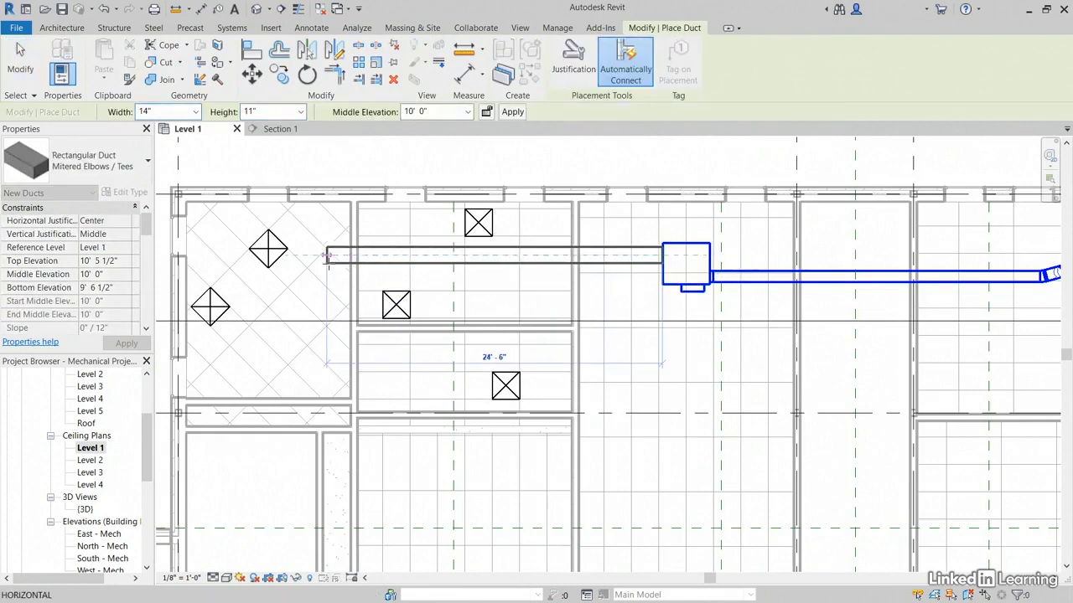
middle_click_drag(335, 267, 444, 260)
scroll(444, 260, "up", 2)
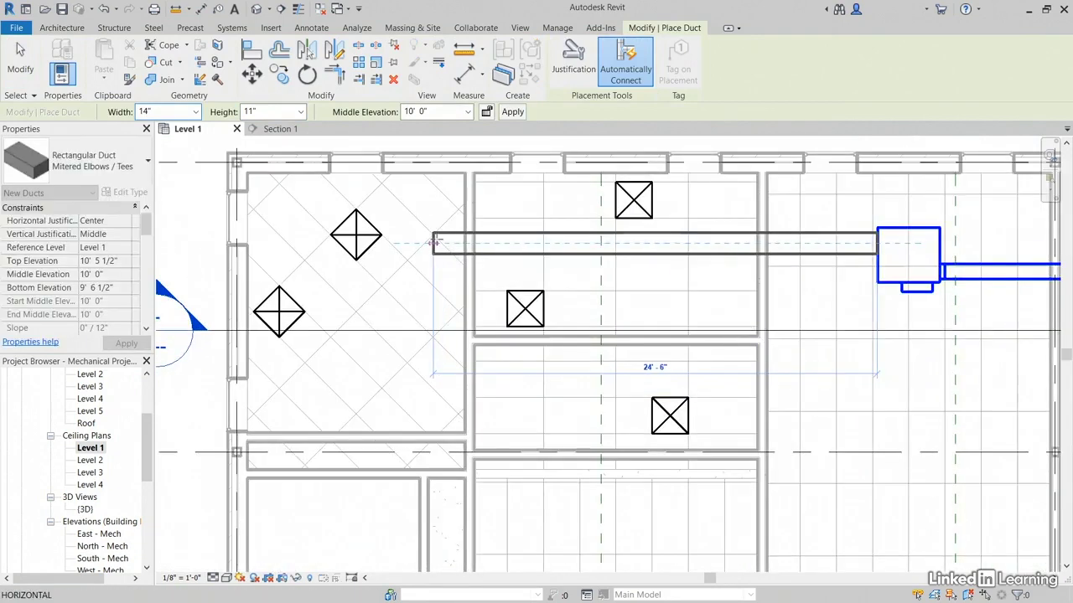
left_click(423, 245)
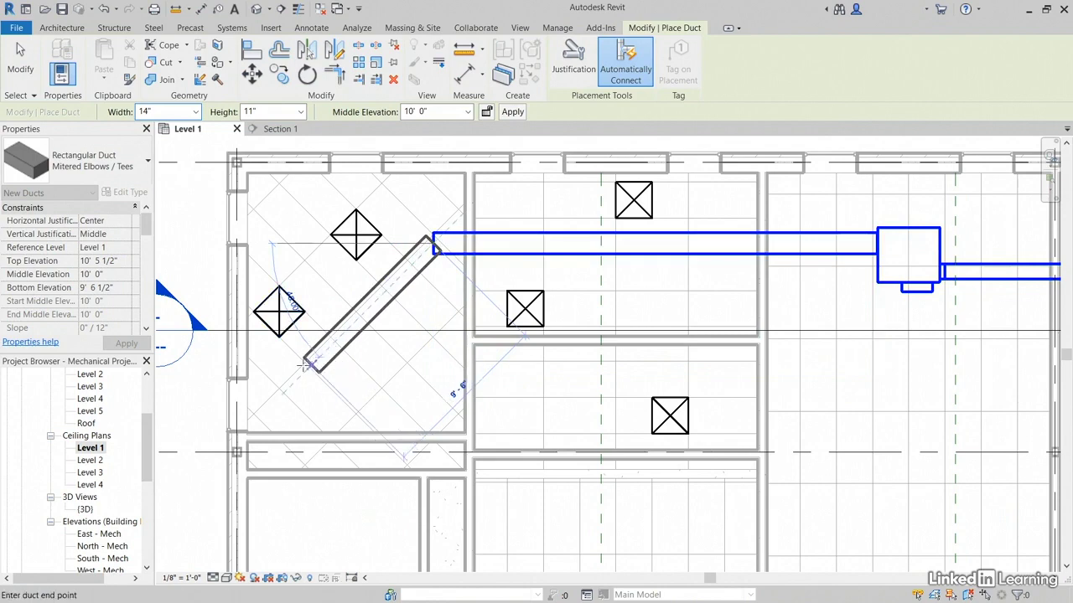
Continue the rectangular duct at 45° diagonally past the two diffusers in the corner room and end the run.
left_click(285, 387)
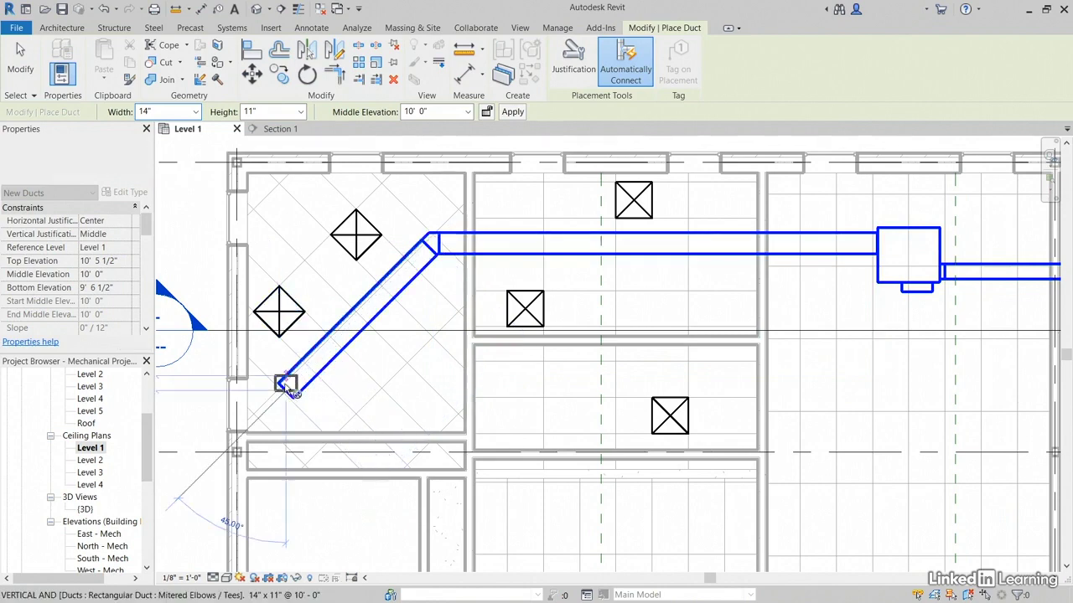
key("Escape")
key("Escape")
Use Create Similar on the main rectangular duct to draw a perpendicular branch about 11' long down through the two middle rooms.
left_click(643, 251)
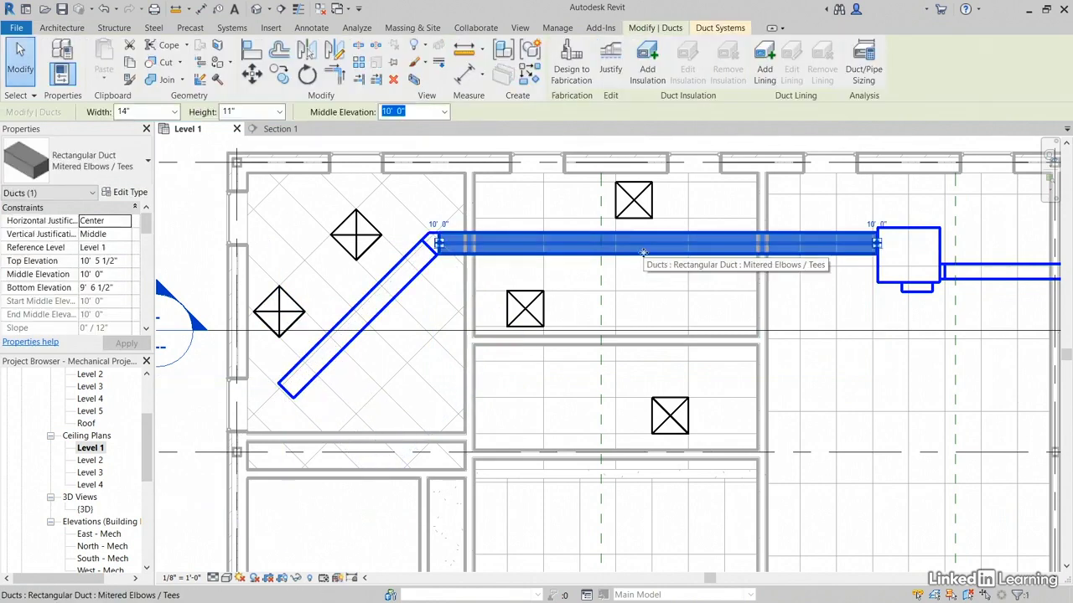
right_click(644, 256)
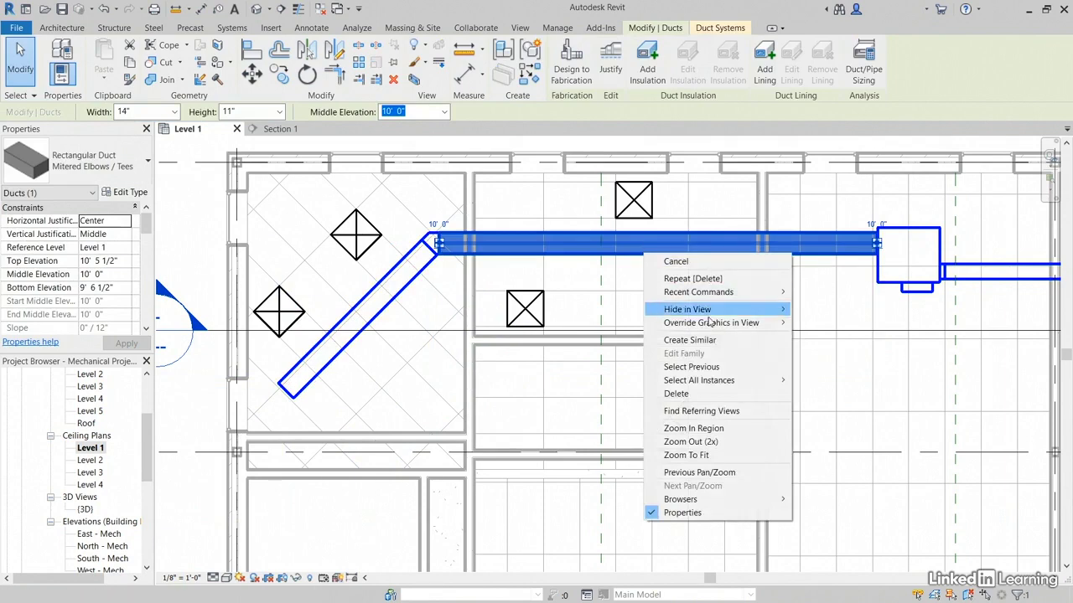
left_click(690, 339)
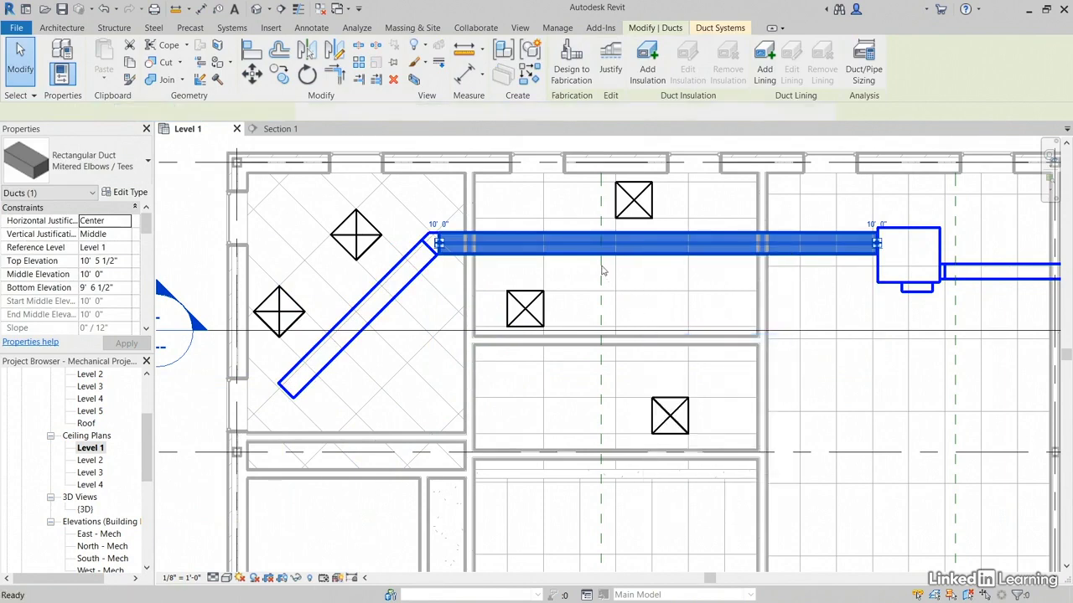
key("c")
key("s")
left_click(588, 243)
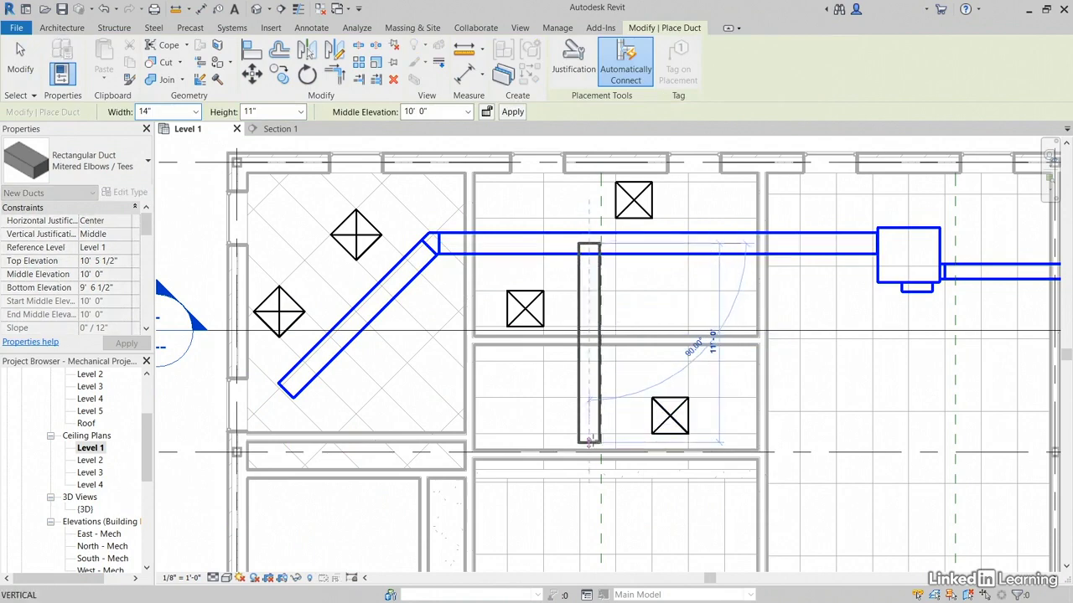
left_click(590, 442)
key("Escape")
key("Escape")
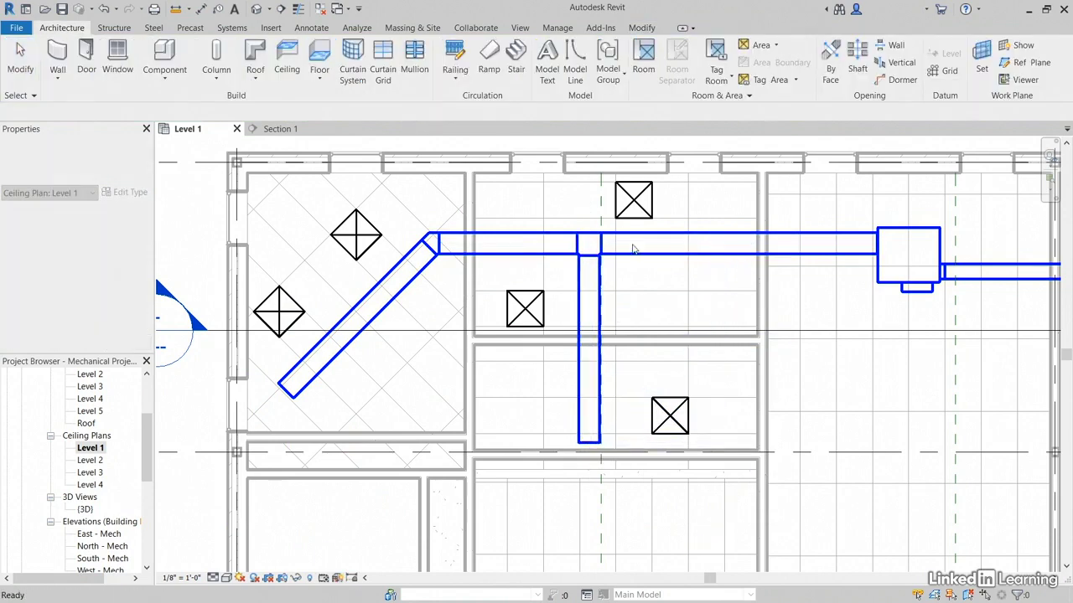
Nudge the main rectangular duct slightly downward in plan, away from the upper exterior wall, and clear the selection.
scroll(641, 257, "up", 1)
scroll(575, 288, "up", 1)
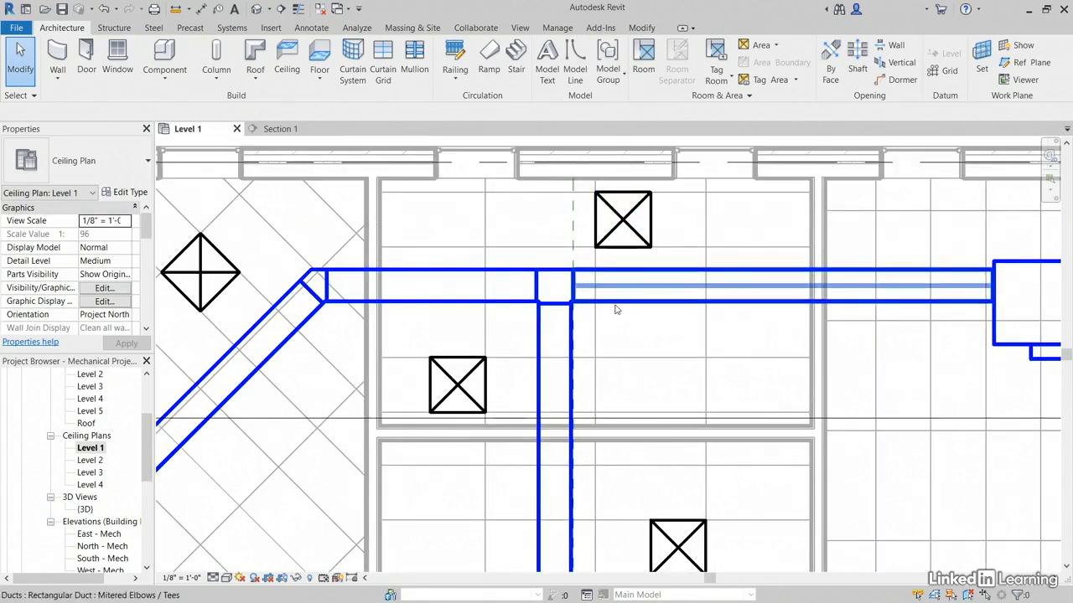
left_click(629, 339)
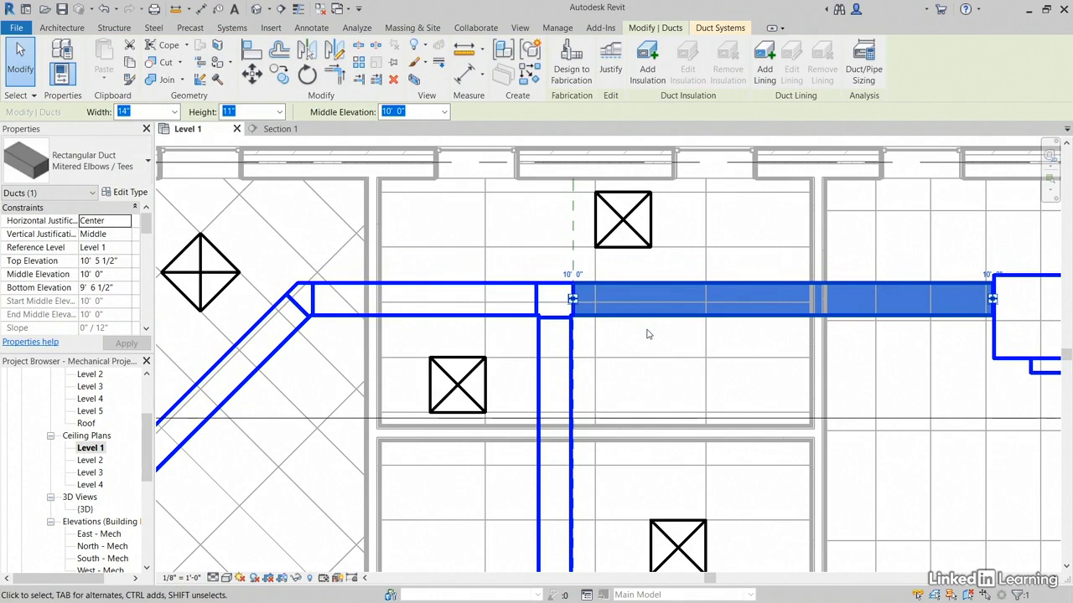
middle_click_drag(646, 334, 630, 333)
left_click(507, 228)
key("Escape")
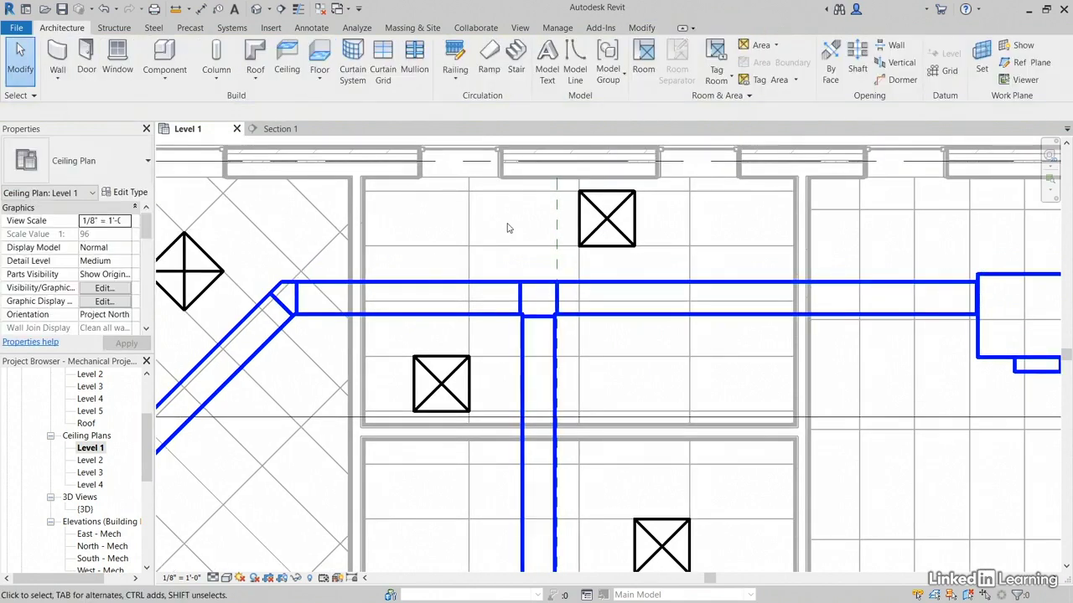
Use Create Similar on the main rectangular duct, switching the new duct to Round Duct Taps / Short Radius with an 8" diameter.
left_click(592, 284)
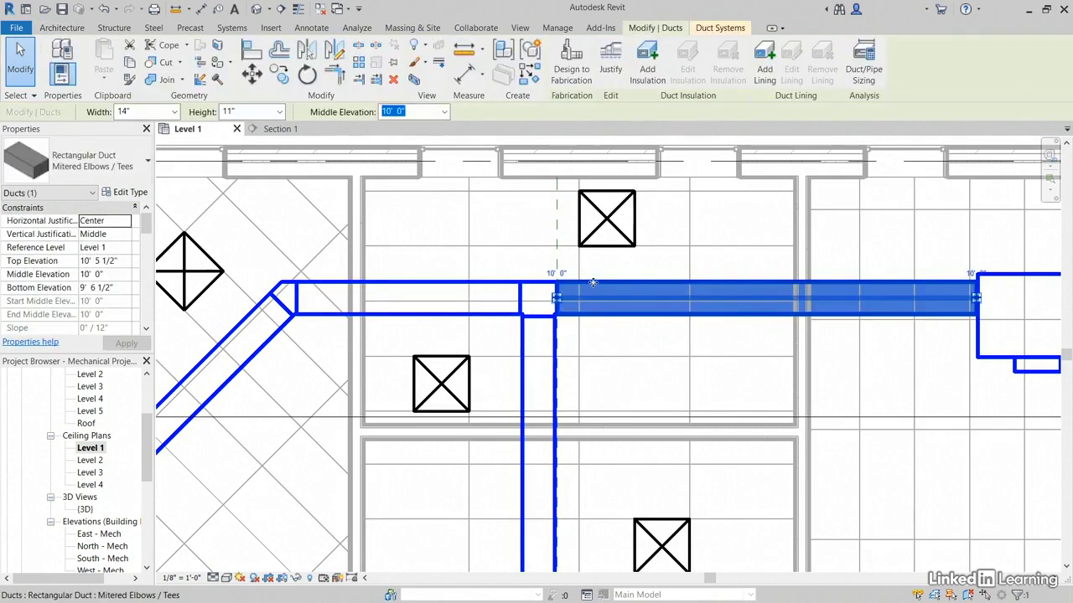
right_click(593, 284)
left_click(647, 371)
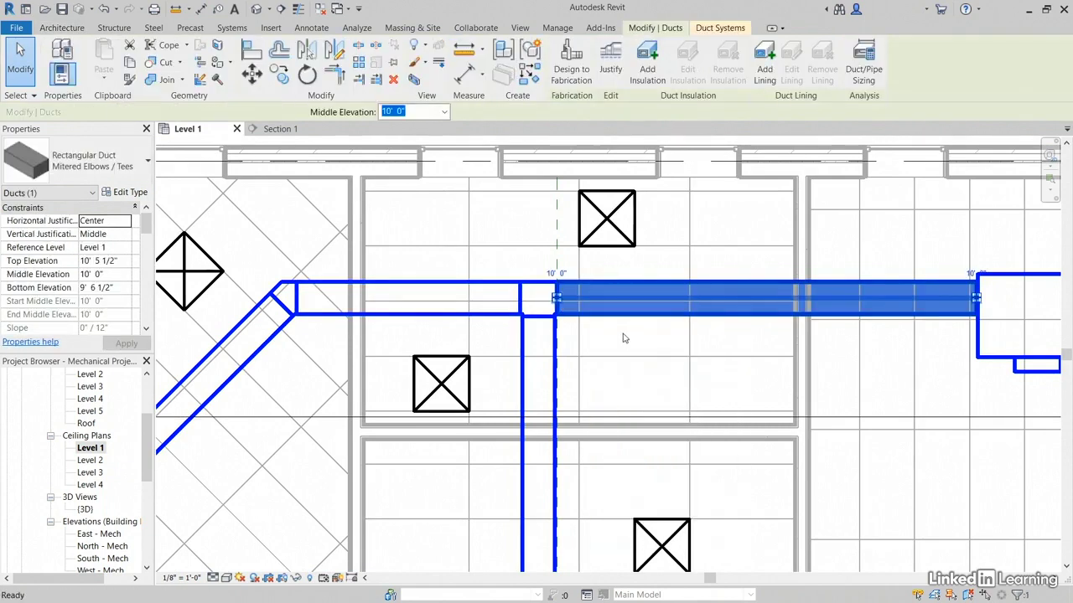
left_click(132, 171)
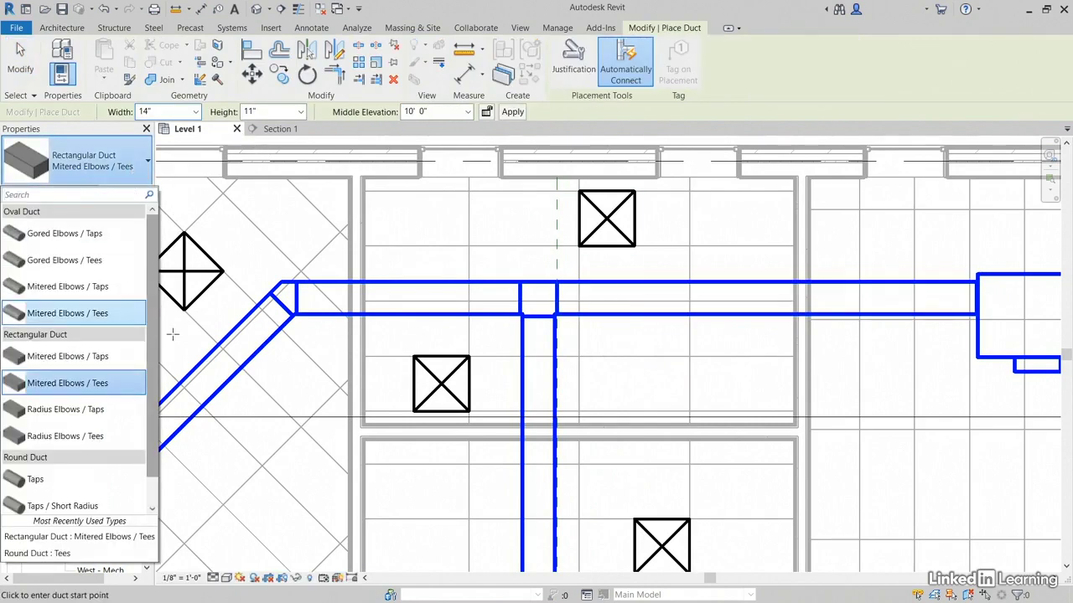
scroll(104, 419, "down", 2)
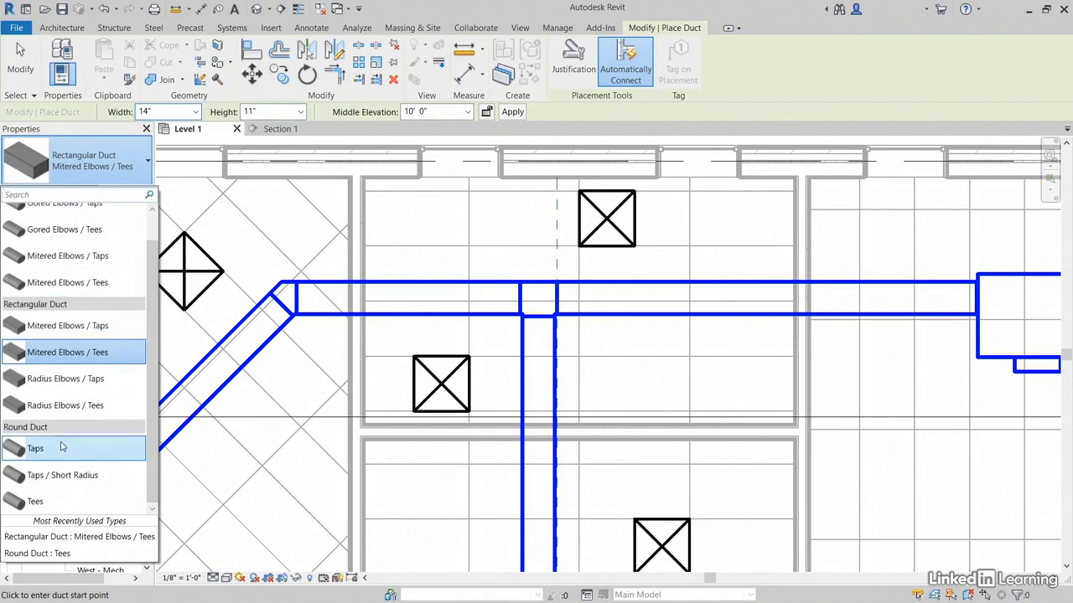
left_click(60, 483)
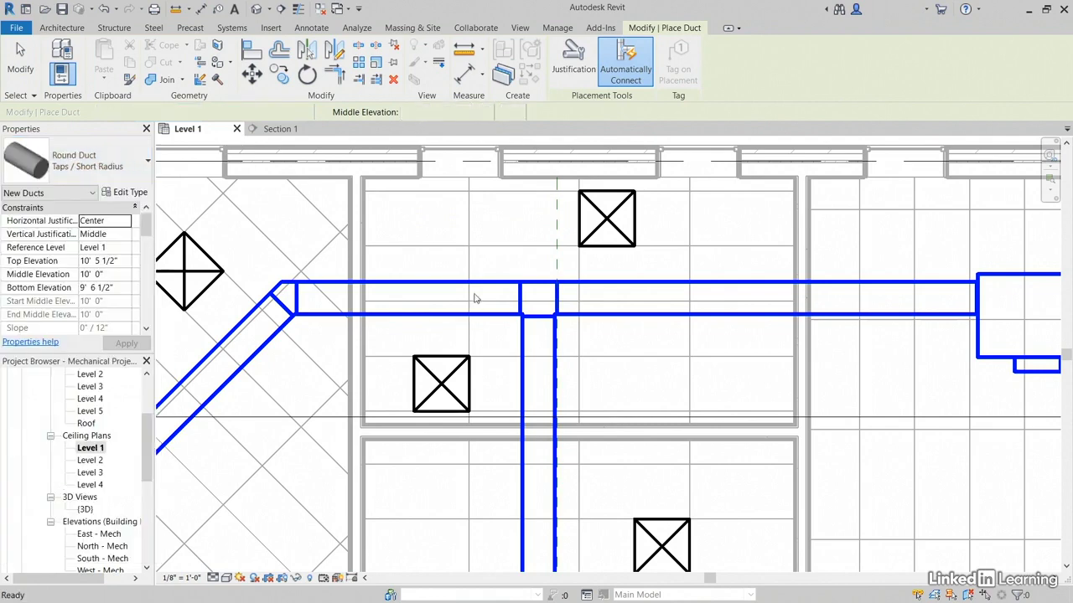
left_click(210, 112)
scroll(207, 174, "up", 3)
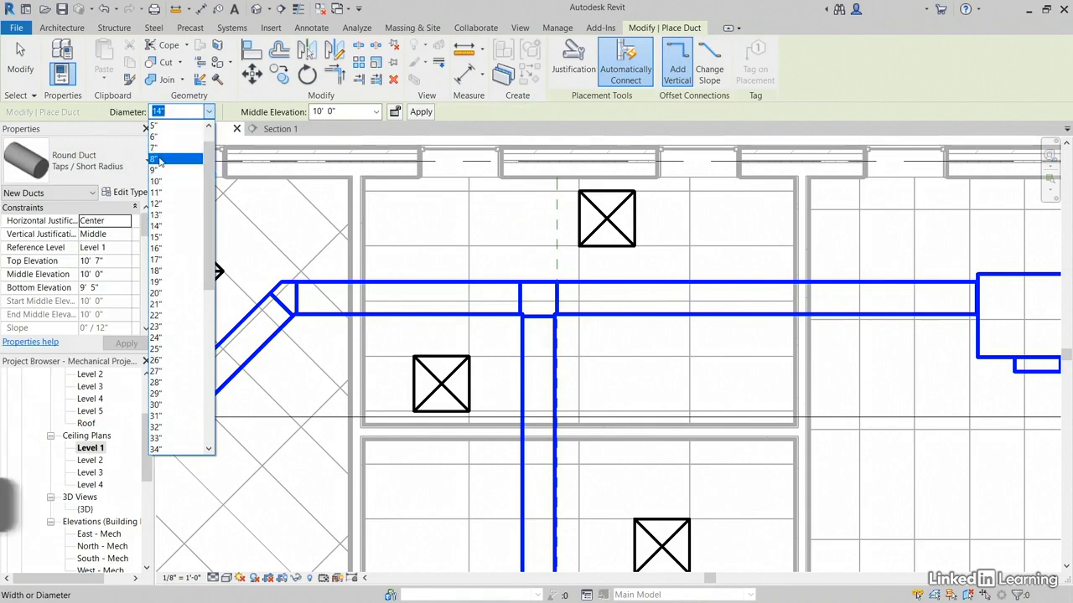
left_click(159, 159)
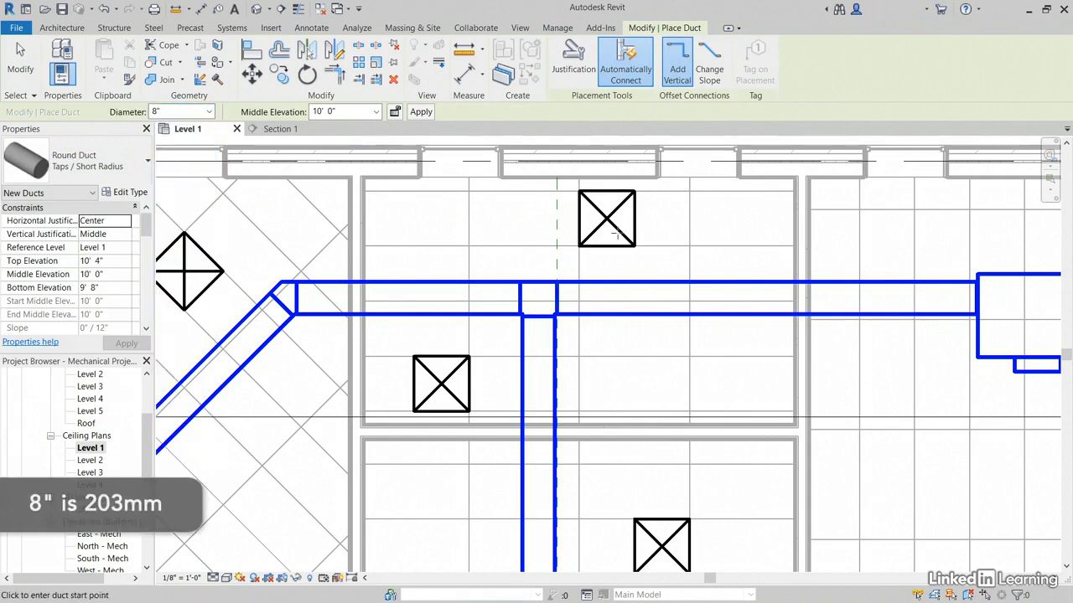
Draw a round duct stub about 1' 1" long from the main duct's upper edge, centred on the diffuser above it, and end the run.
scroll(608, 283, "up", 2)
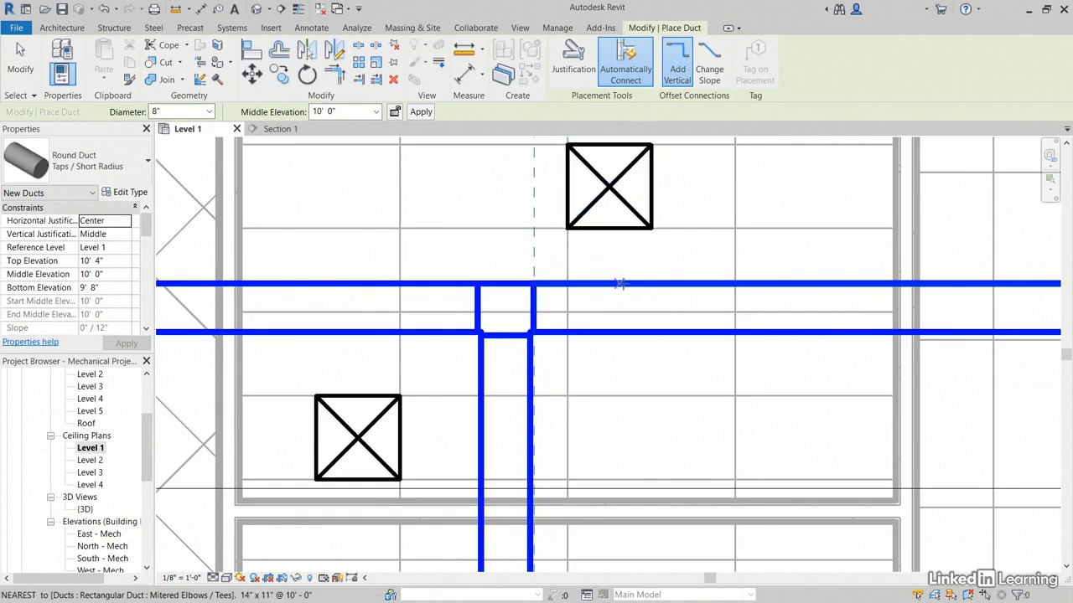
left_click(610, 283)
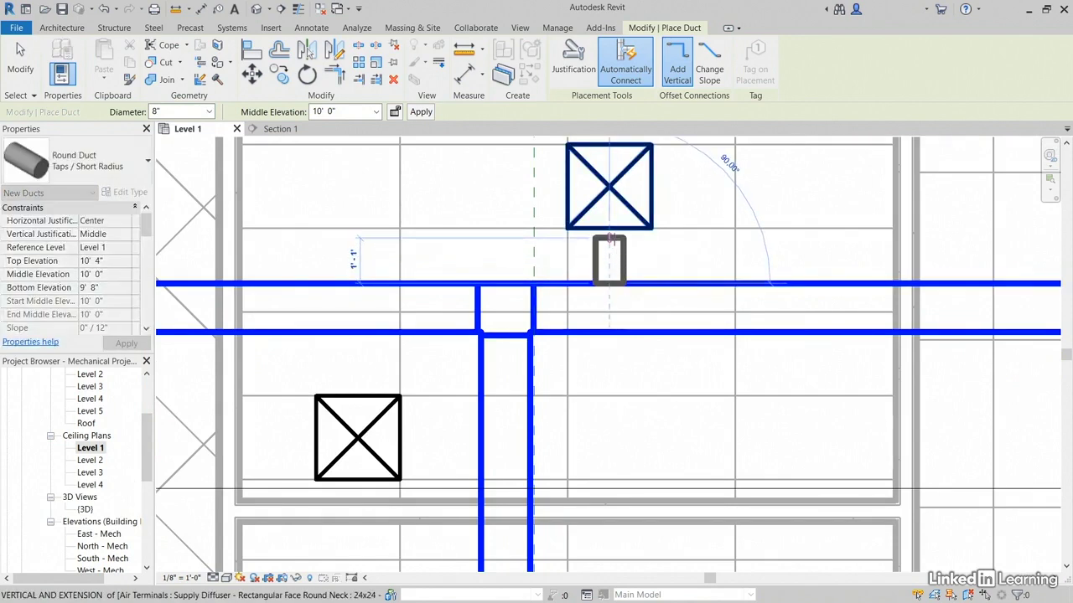
left_click(610, 240)
key("Escape")
key("Escape")
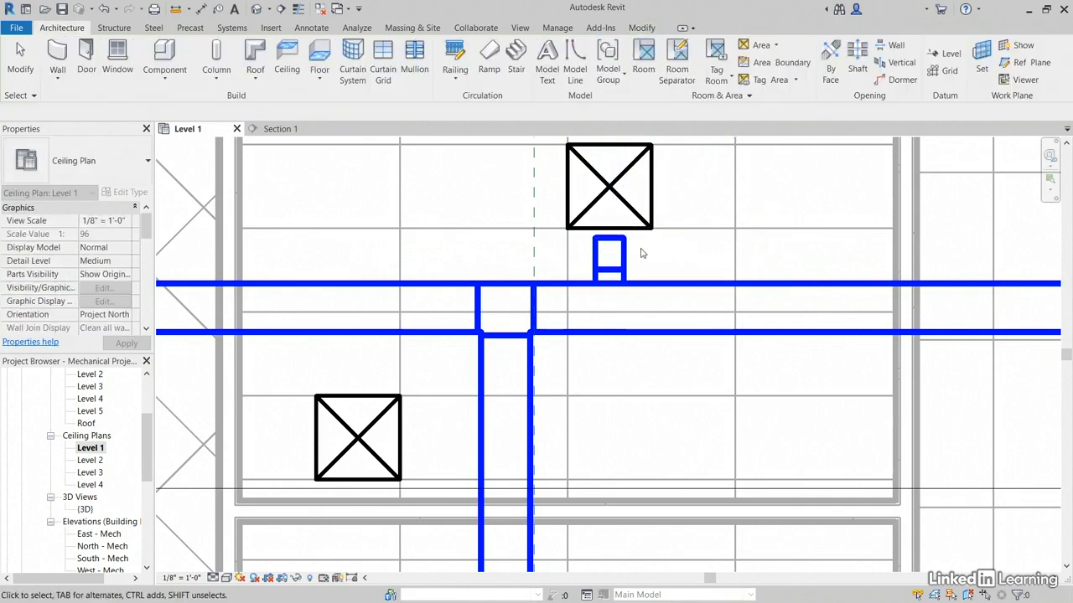
Draw a 6" round flex duct from the stub's open end to the diffuser above it and leave the command.
scroll(641, 254, "up", 4)
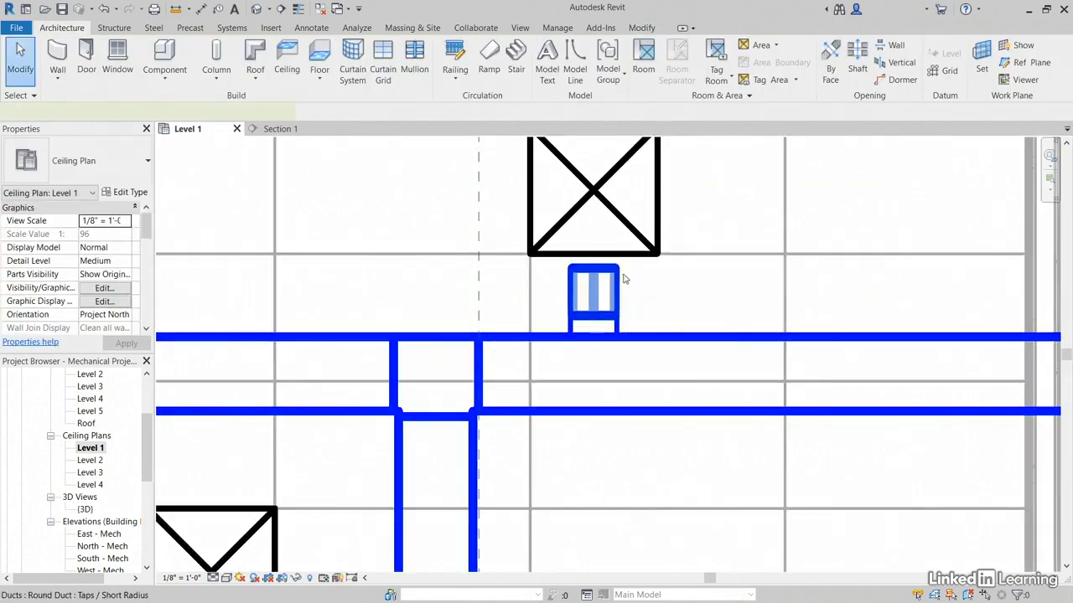
left_click(596, 285)
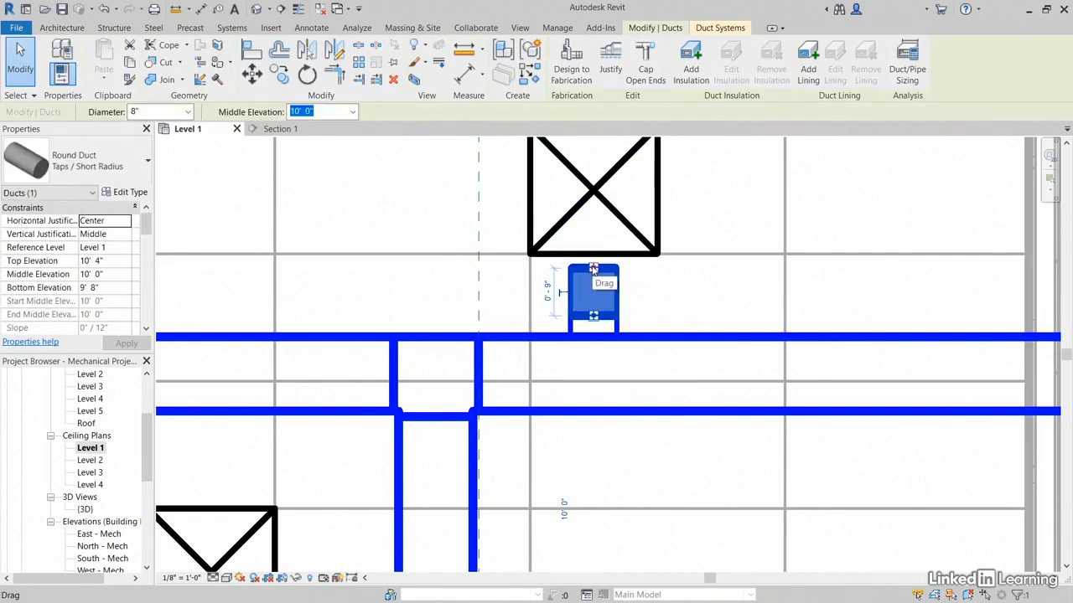
right_click(593, 268)
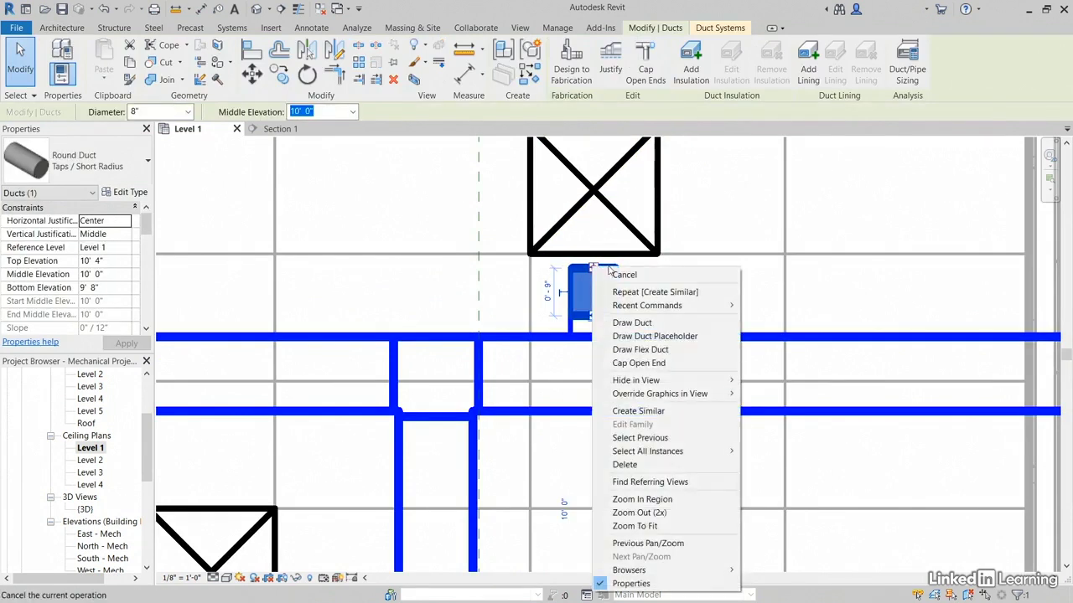
left_click(594, 224)
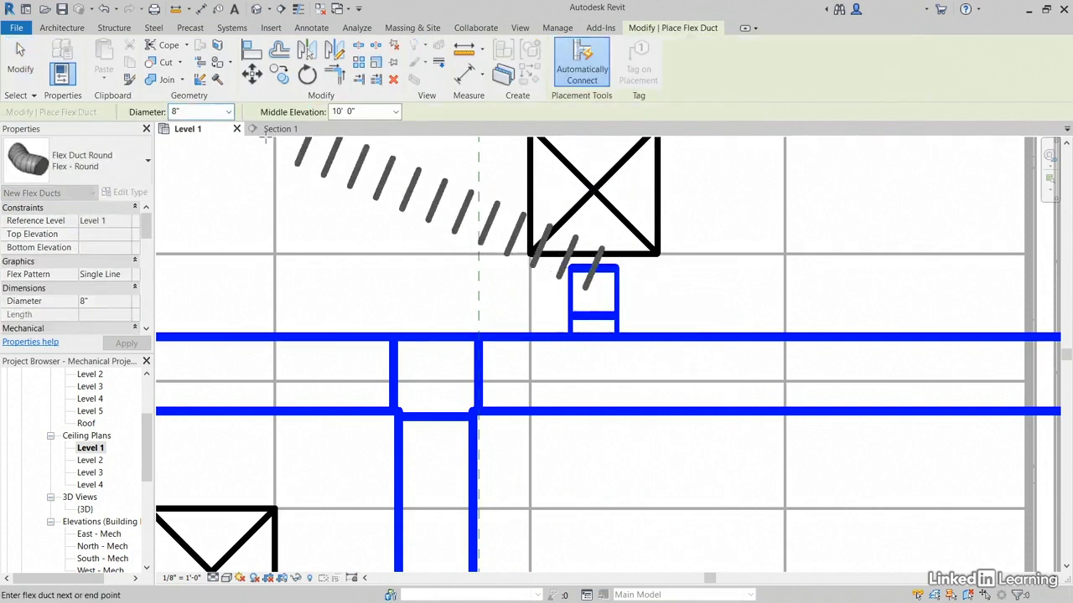
left_click(228, 112)
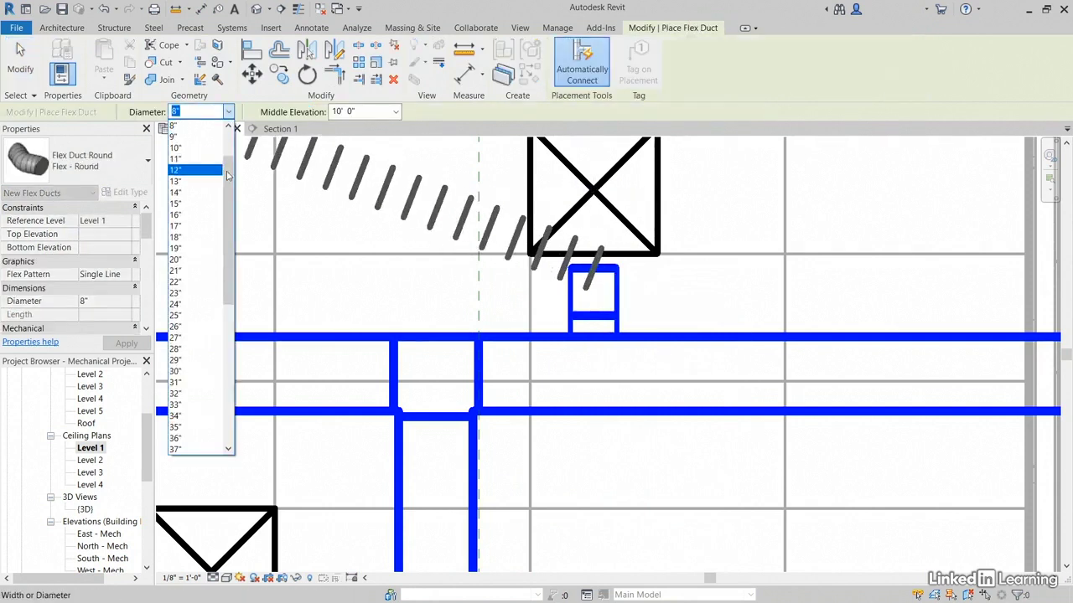
left_click_drag(226, 174, 226, 158)
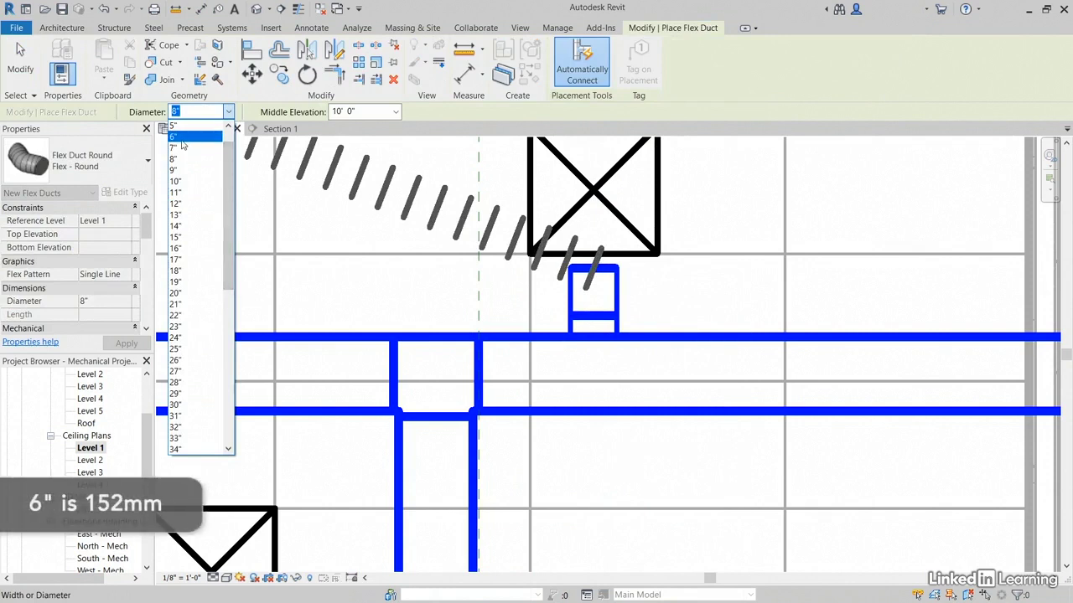
left_click(181, 137)
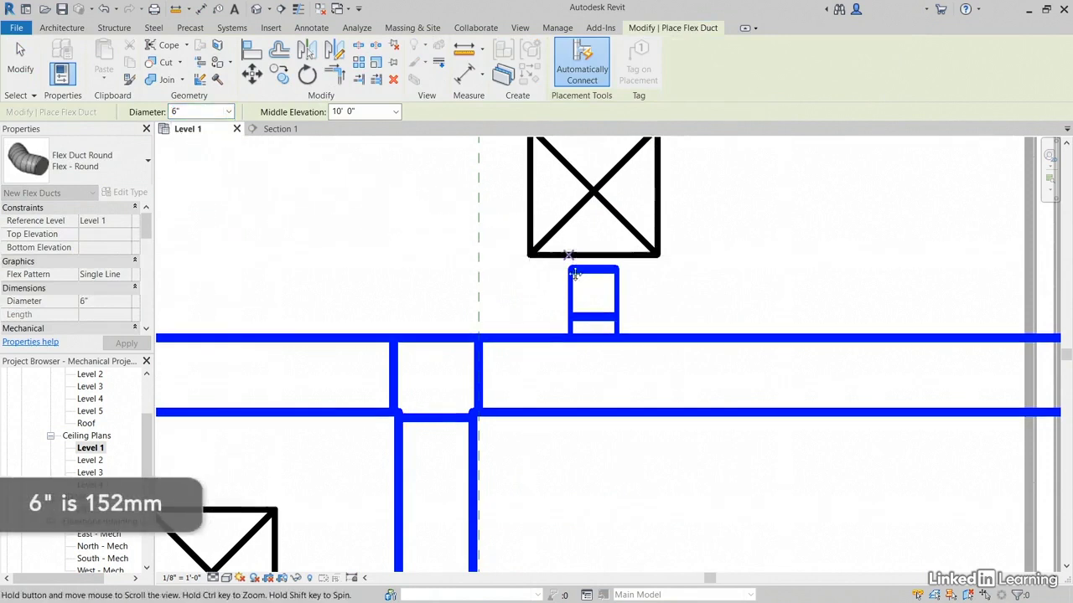
middle_click_drag(574, 274, 570, 318)
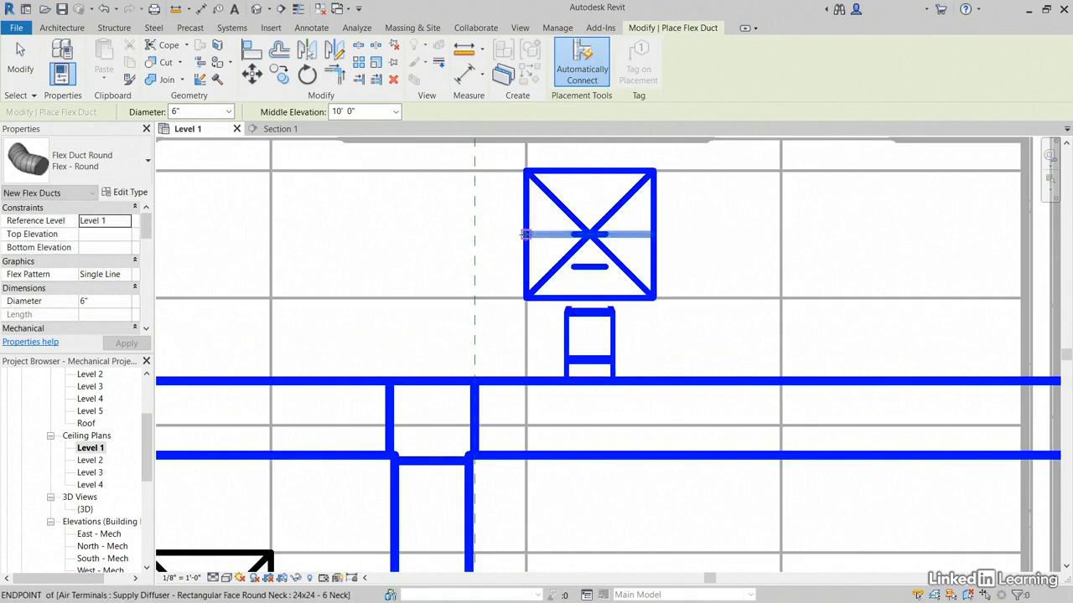
scroll(522, 240, "down", 3)
scroll(637, 182, "up", 2)
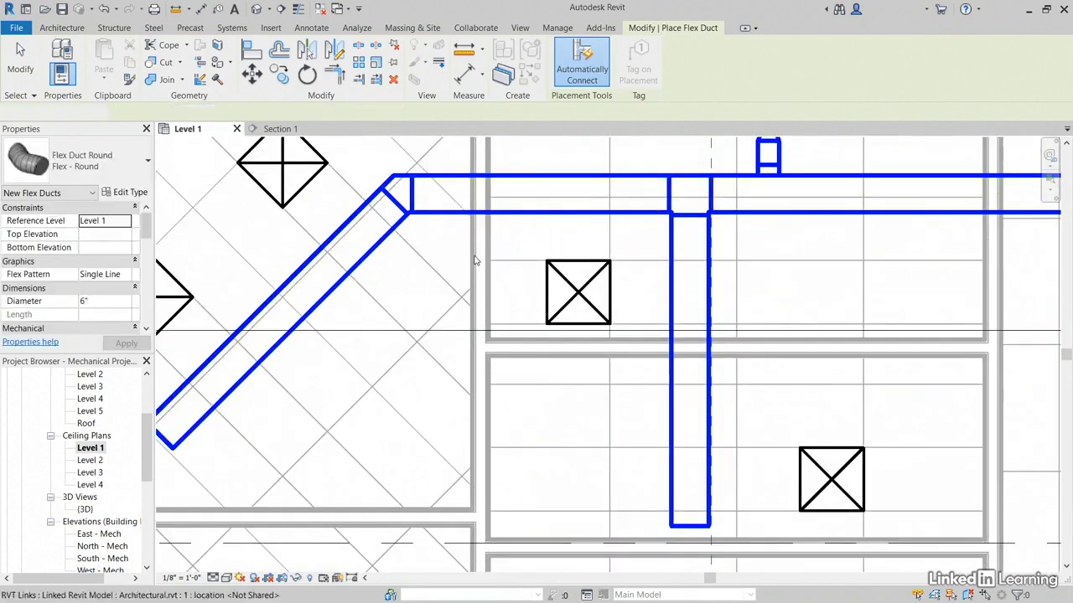
key("Escape")
Use Create Similar on the diagonal duct, switching the new duct to Round Duct Taps / Short Radius with an 8" diameter.
middle_click_drag(398, 270, 444, 335)
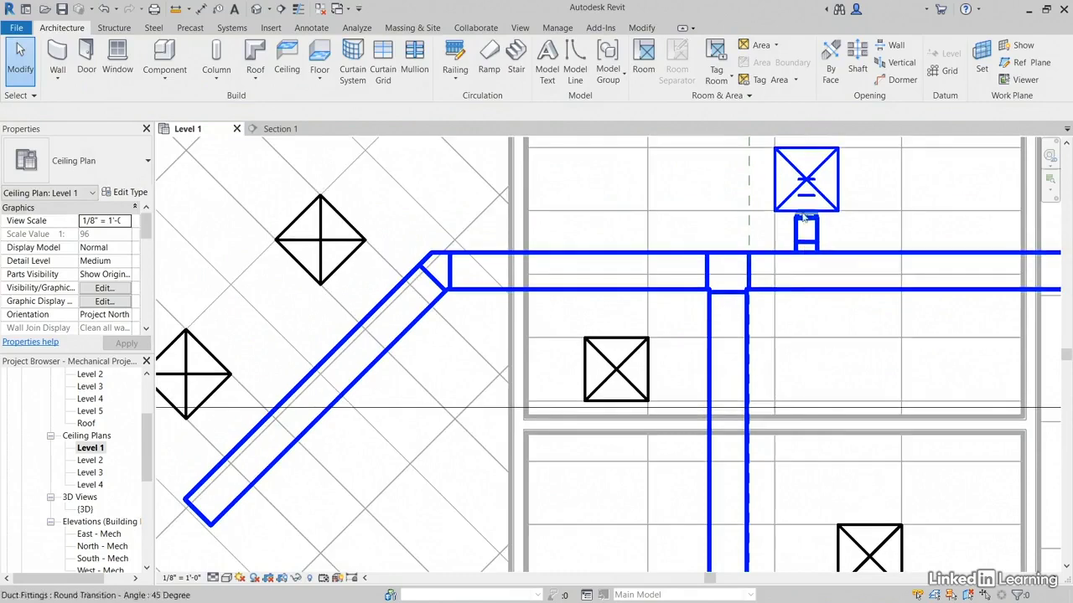
scroll(383, 312, "up", 2)
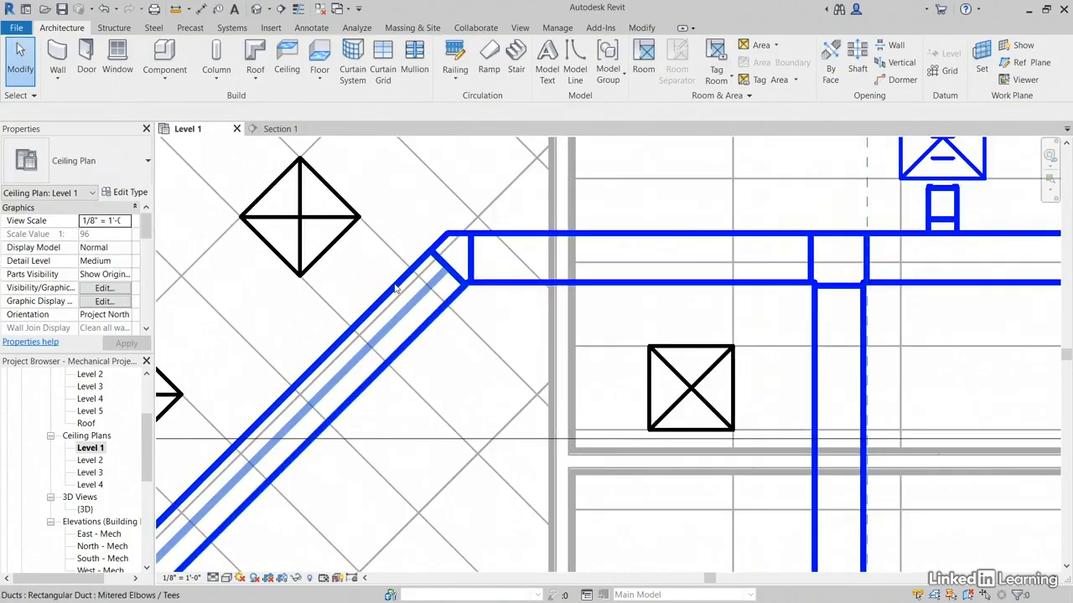
right_click(395, 287)
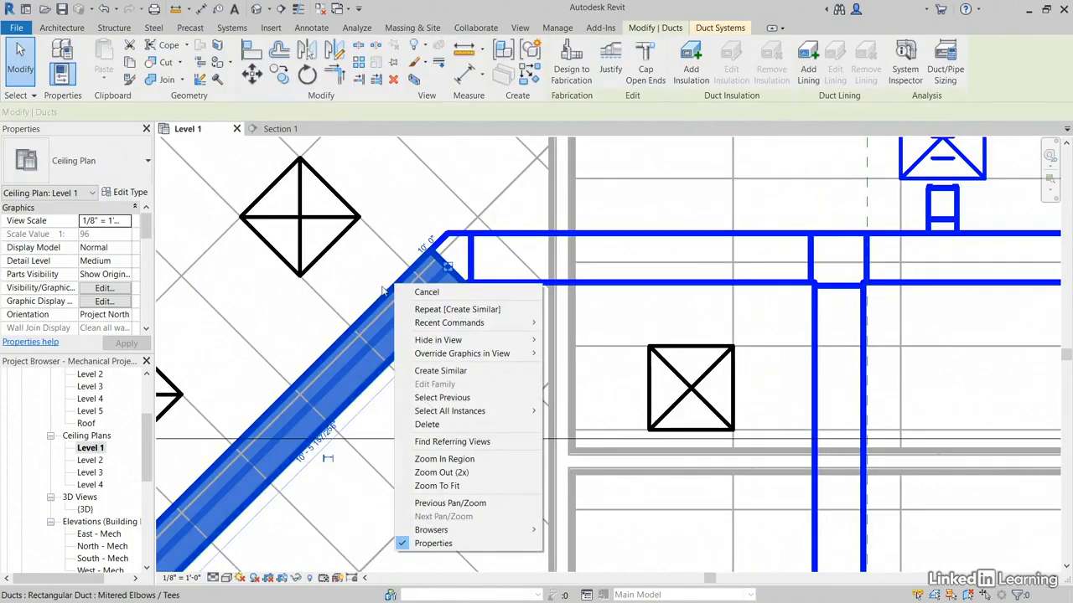
left_click(364, 238)
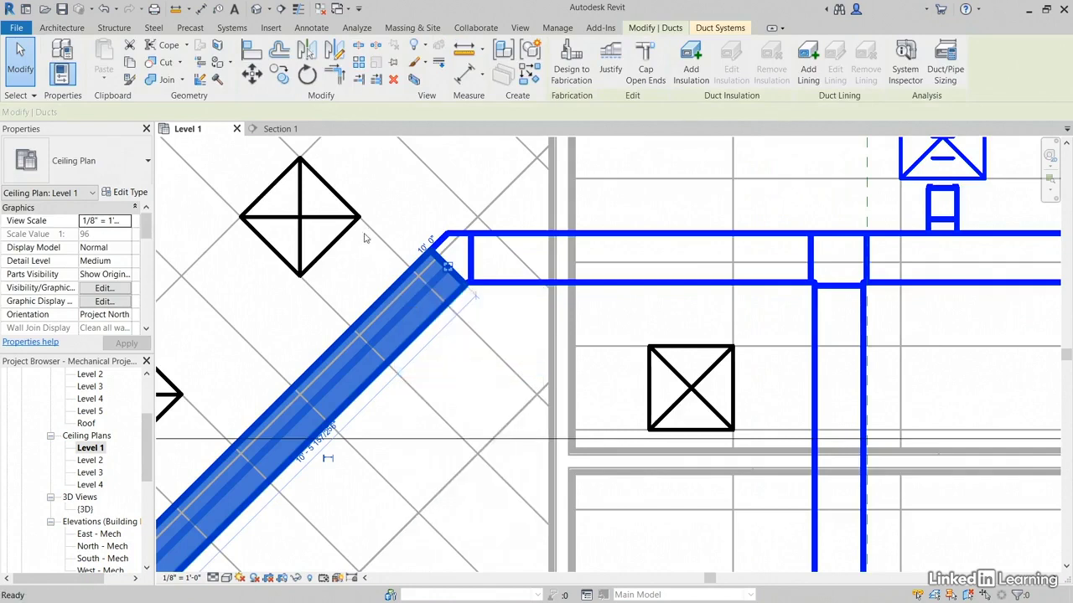
scroll(387, 222, "up", 1)
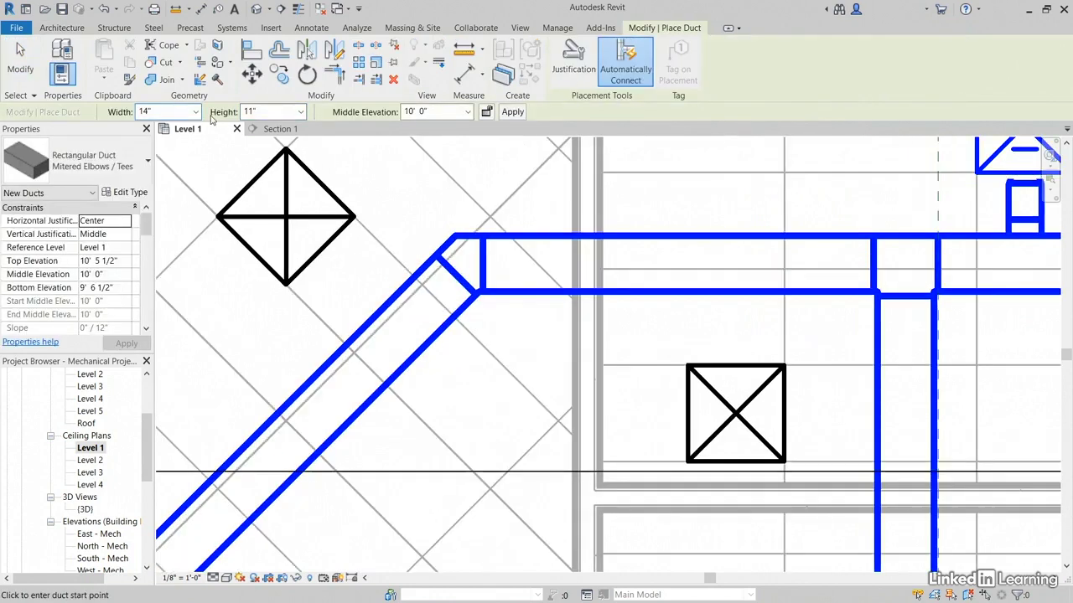
left_click(130, 166)
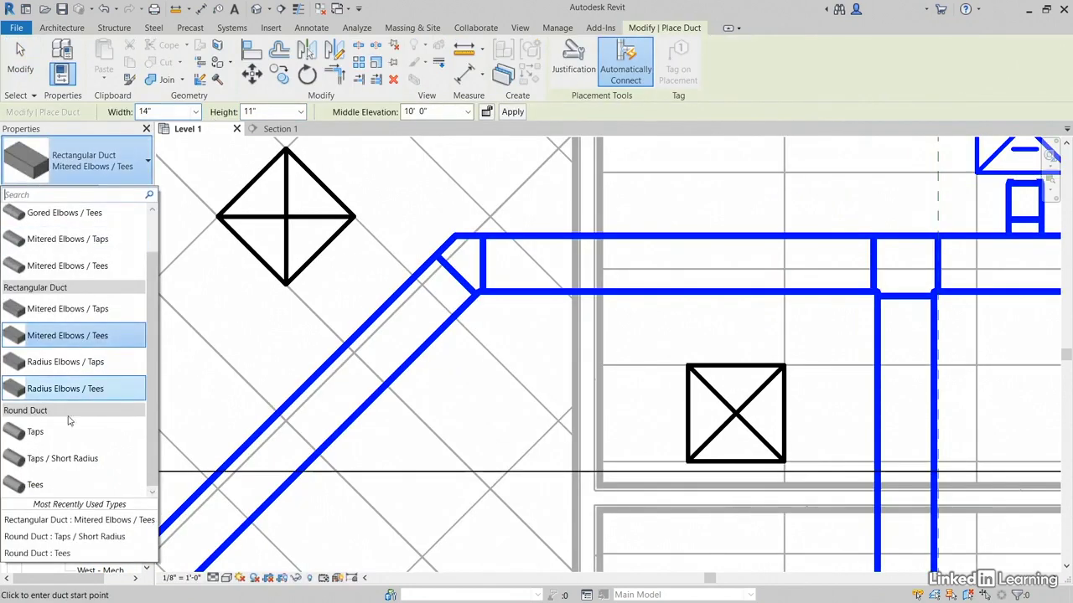
left_click(63, 458)
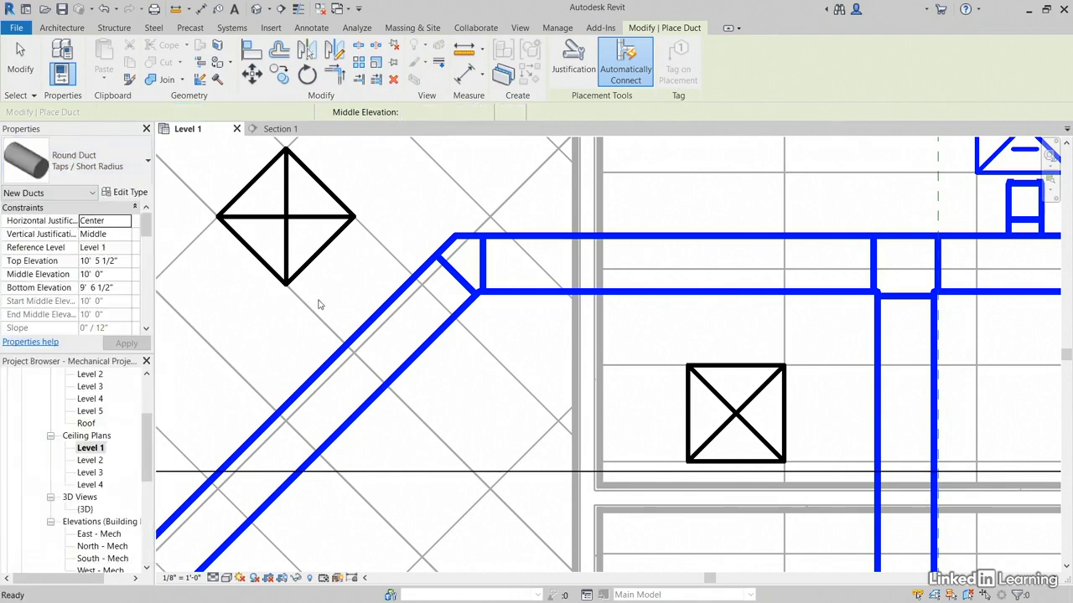
left_click(209, 111)
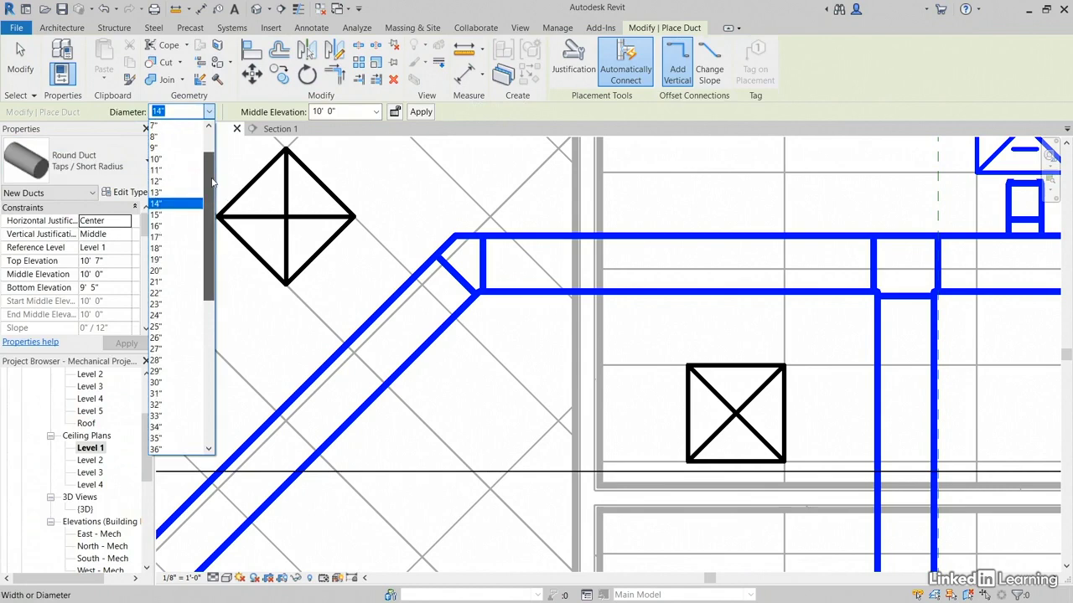
scroll(176, 167, "up", 3)
left_click(172, 142)
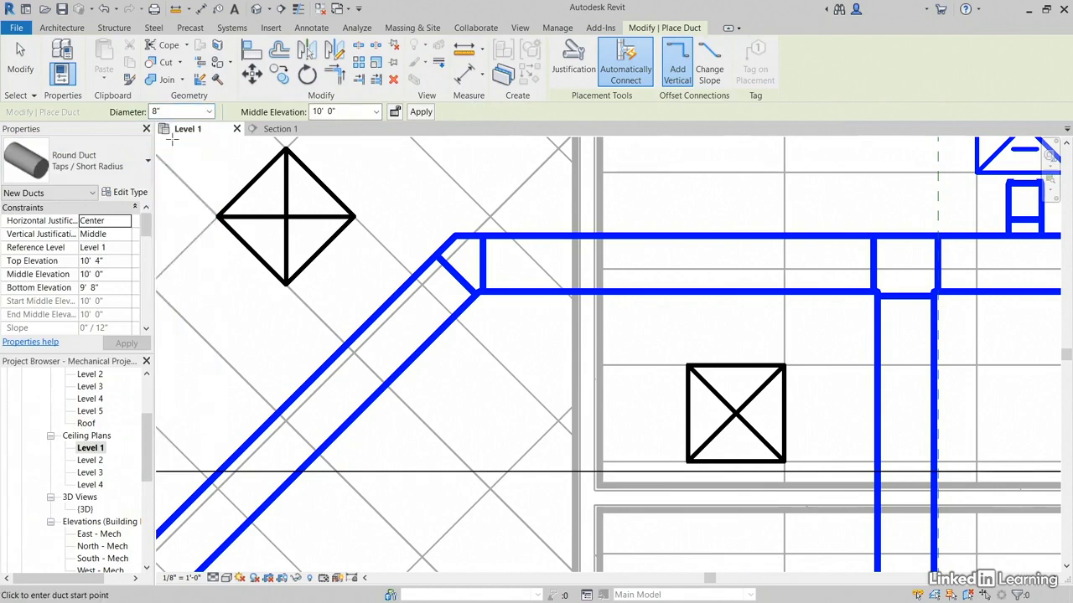
Draw a short round duct stub perpendicular to the diagonal duct, aligned with the upper corner-room diffuser's centre, and end the run.
scroll(377, 335, "up", 1)
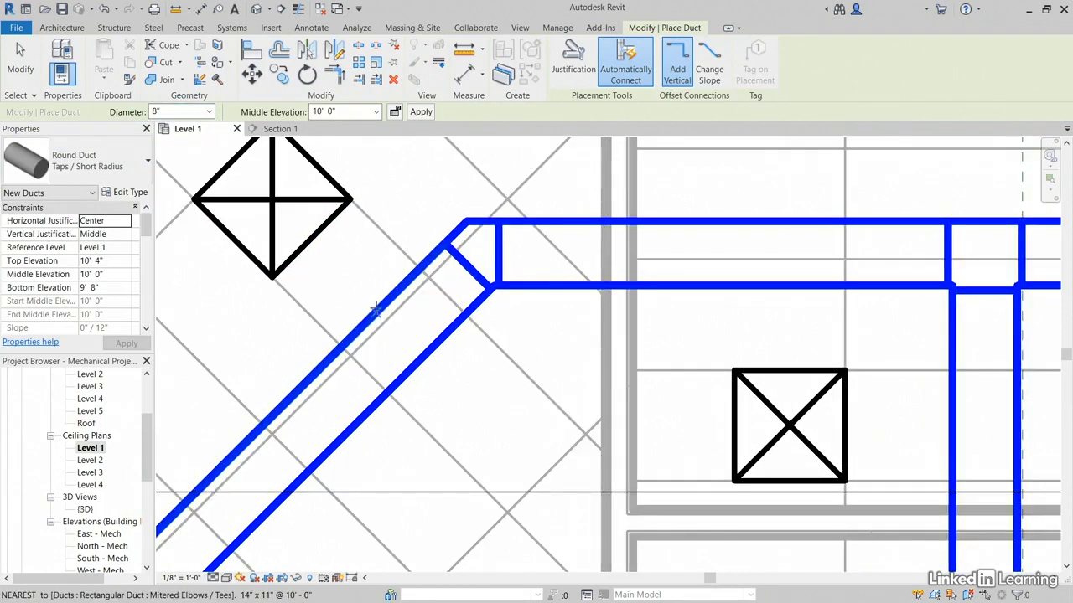
left_click(382, 303)
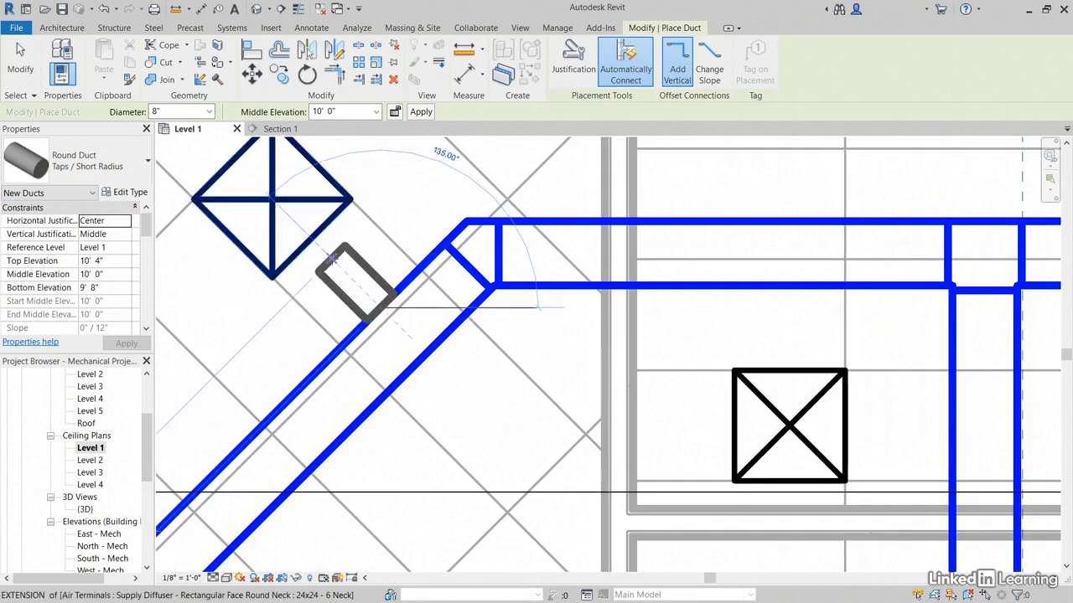
left_click(329, 256)
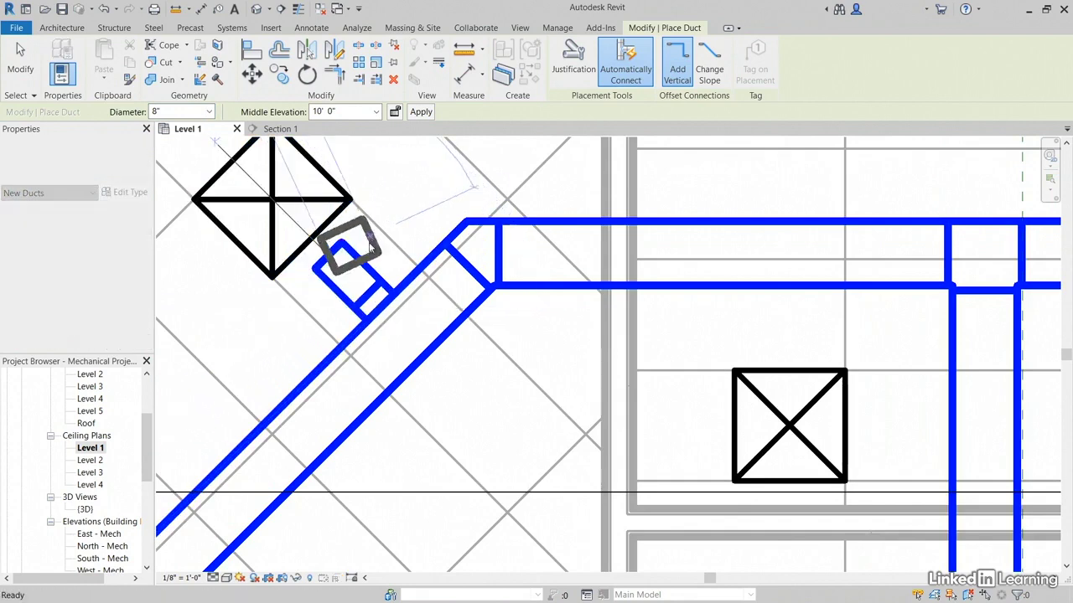
key("Escape")
key("Escape")
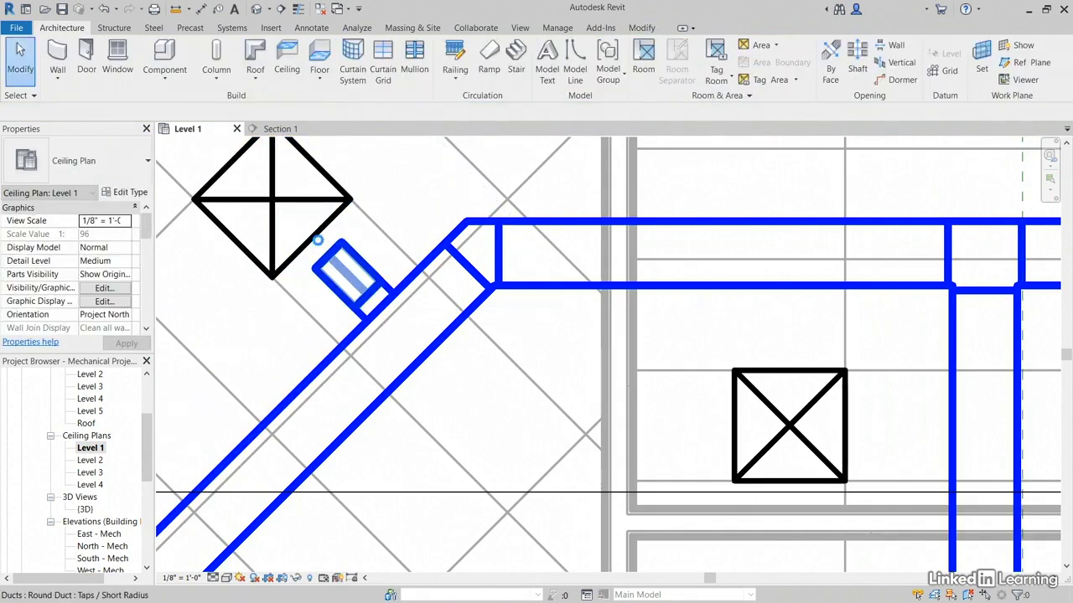
Draw a 6" round flex duct from the open end of the diagonal duct's upper stub to the upper corner-room diffuser and leave the command.
left_click(327, 256)
right_click(328, 257)
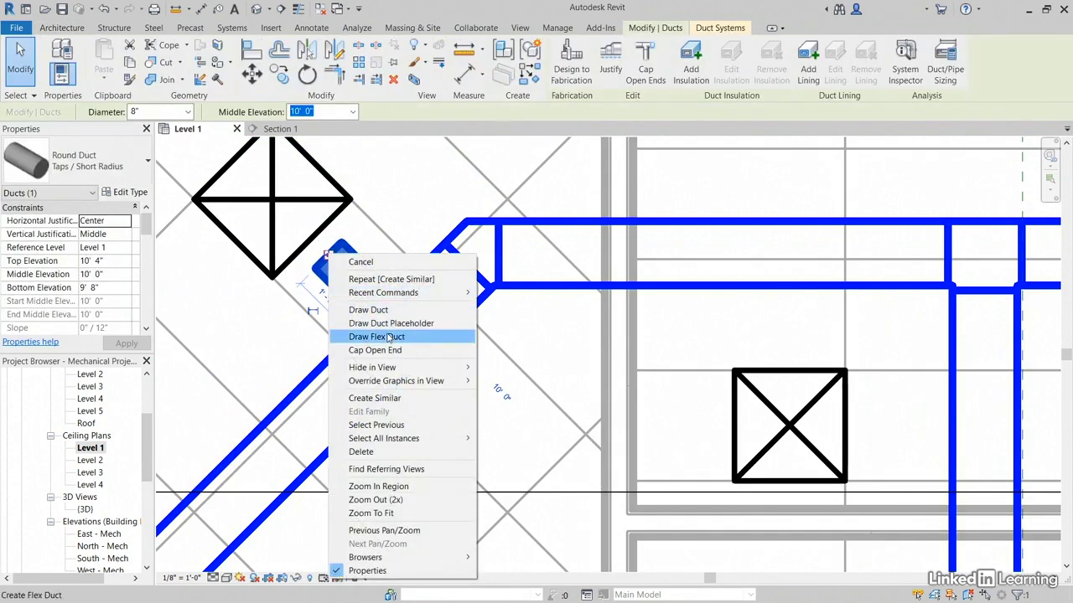
left_click(382, 335)
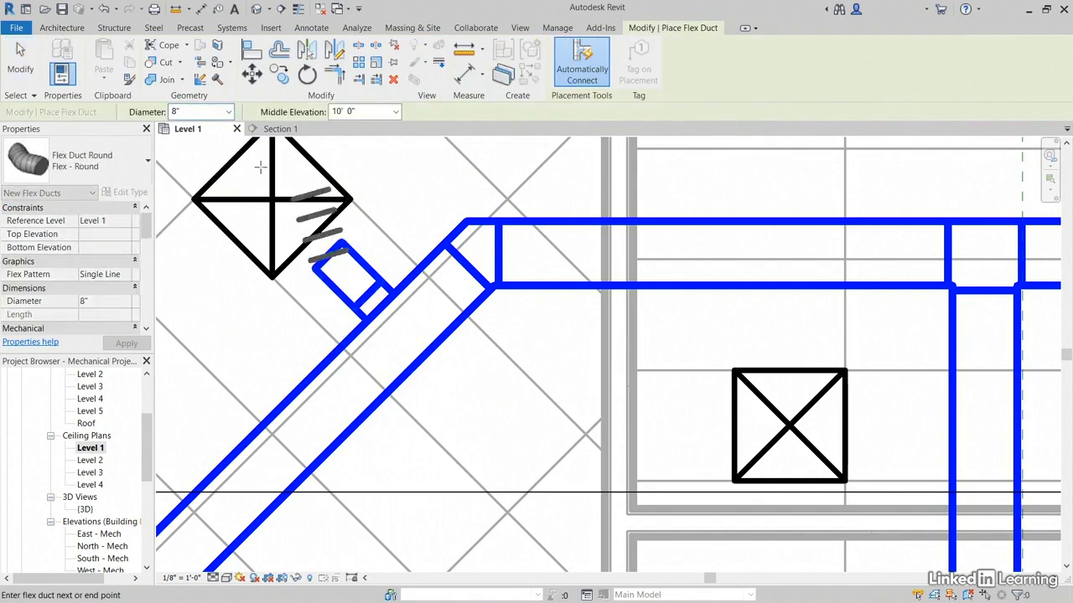
left_click(228, 112)
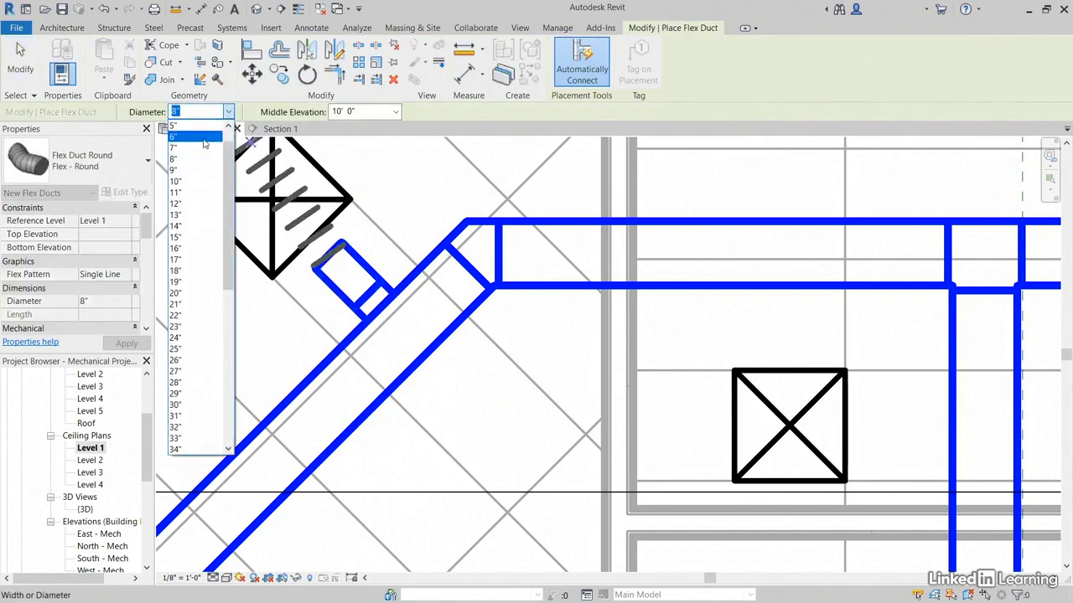
left_click(193, 136)
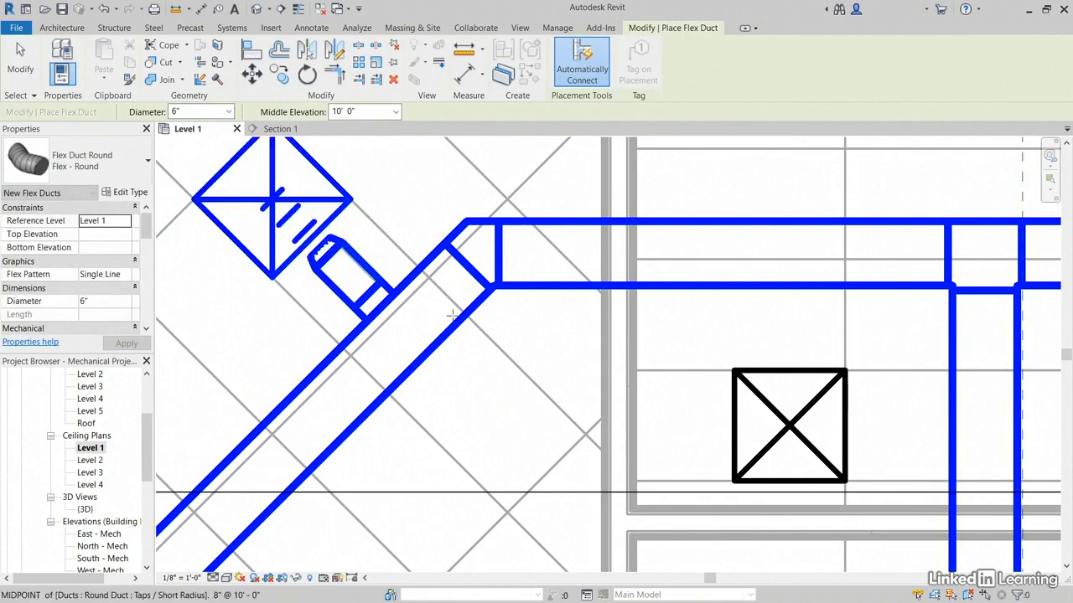
middle_click_drag(563, 378, 390, 271)
key("Escape")
key("Escape")
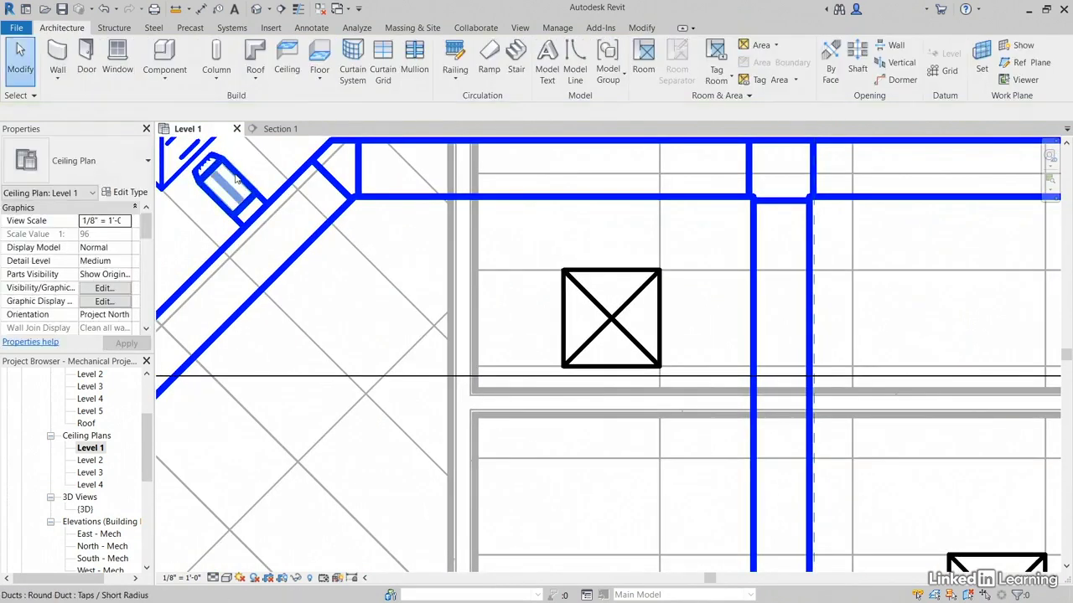
Draw a 6" round flex duct from the branch duct's horizontal stub to the centre of the adjacent diffuser and leave the command.
right_click(248, 173)
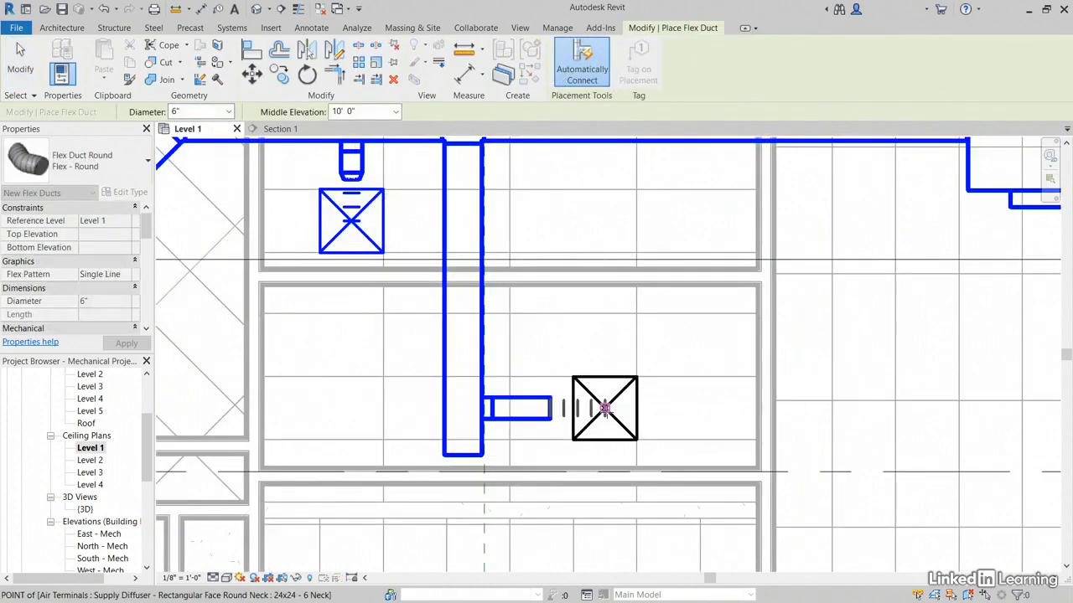
left_click(605, 408)
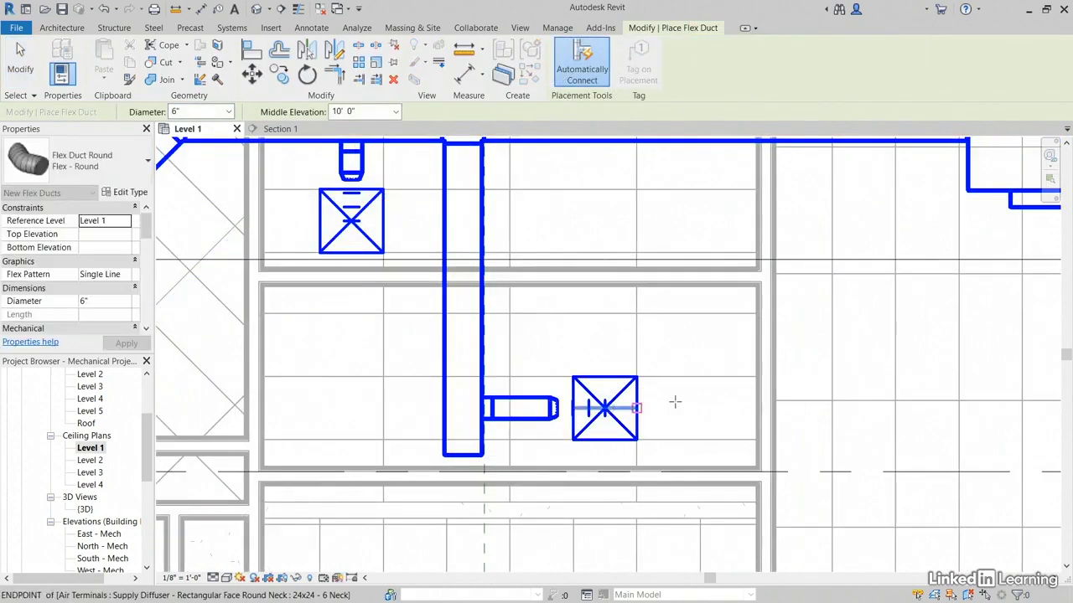
key("Escape")
key("Escape")
scroll(637, 327, "down", 4)
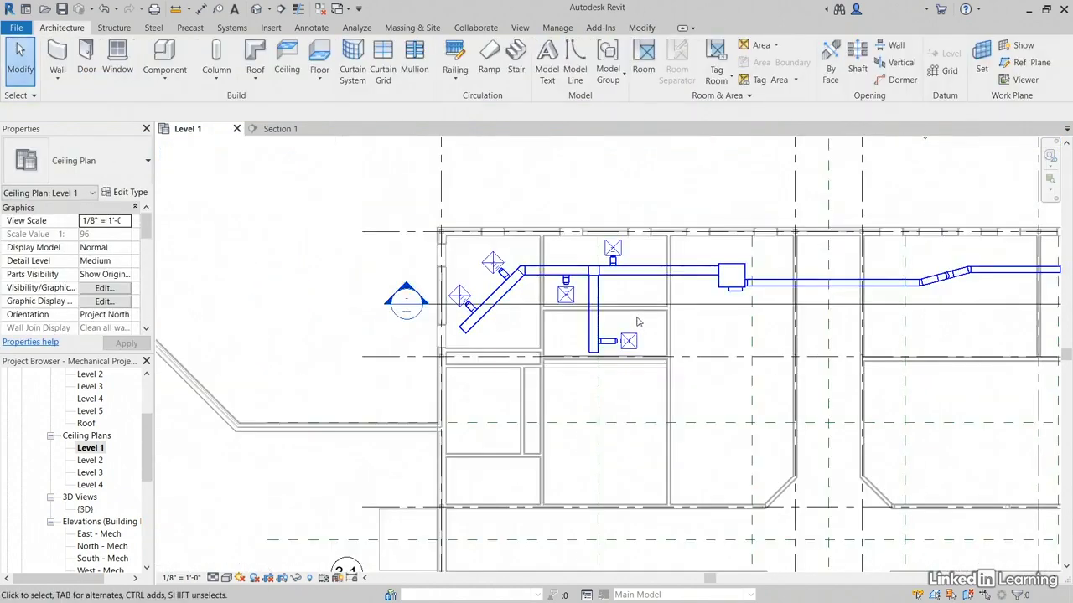
middle_click_drag(637, 327, 588, 334)
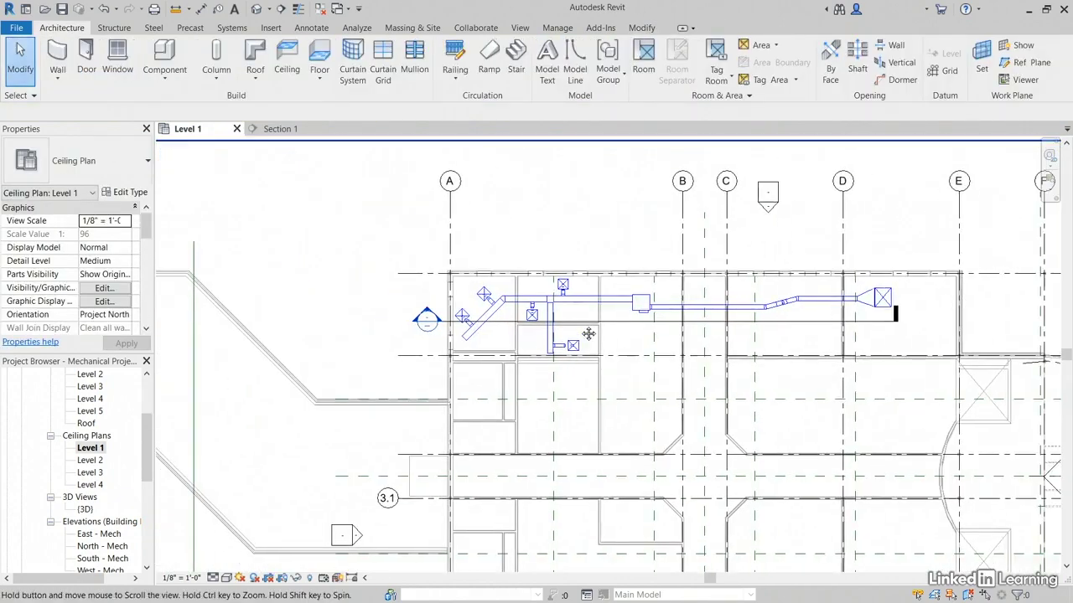
Open the default 3D view, switch it to a visual style with solid surfaces, and examine the Level 1 ducts and flex connections to the diffusers.
left_click(255, 9)
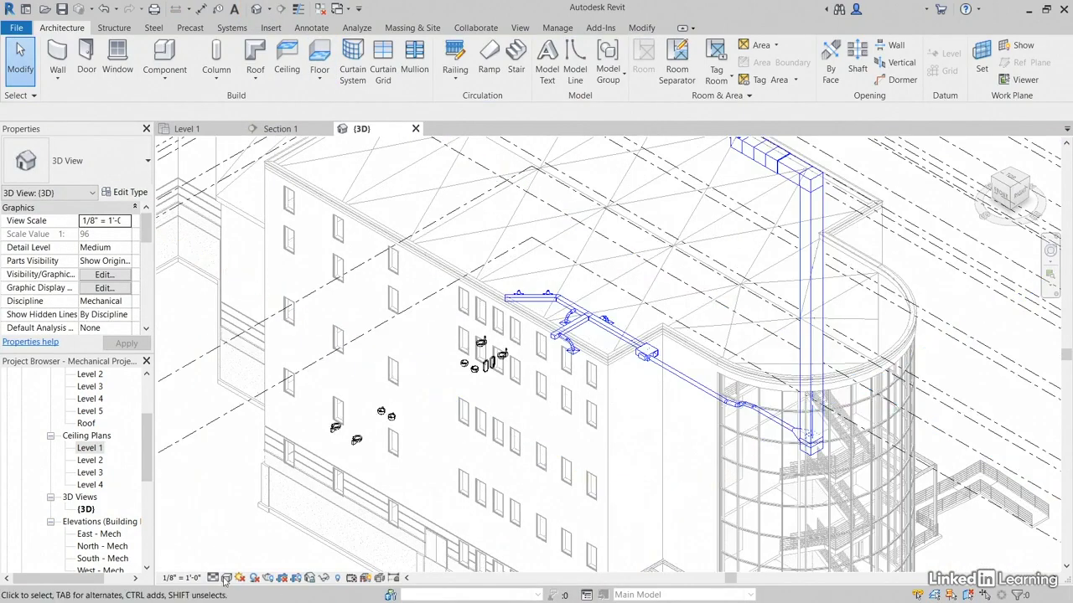
left_click(225, 578)
left_click(261, 552)
middle_click_drag(297, 403, 385, 240, "shift")
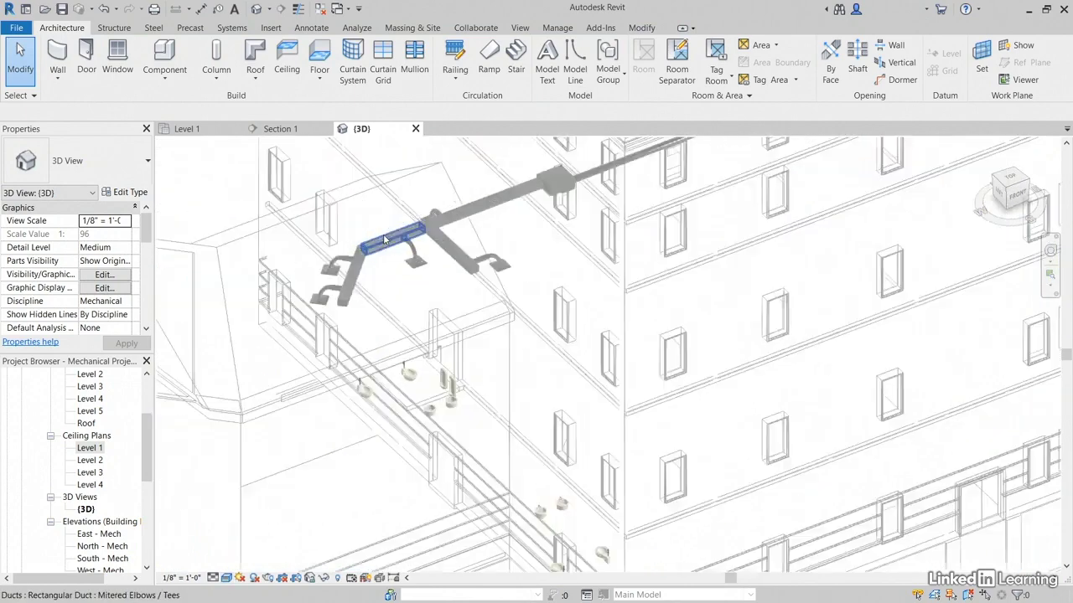
scroll(385, 241, "up", 5)
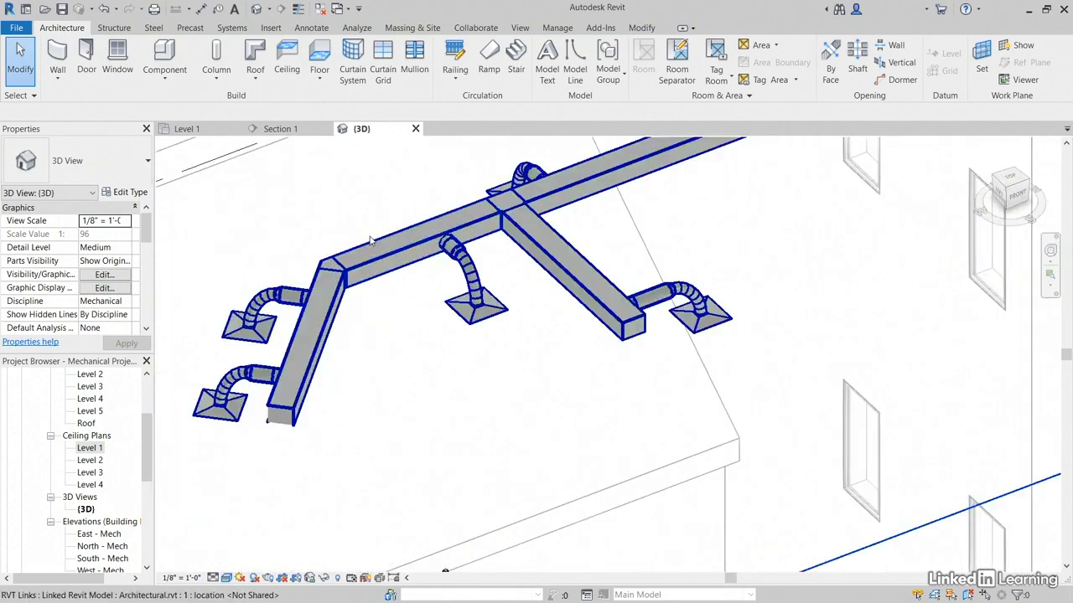
scroll(371, 241, "down", 4)
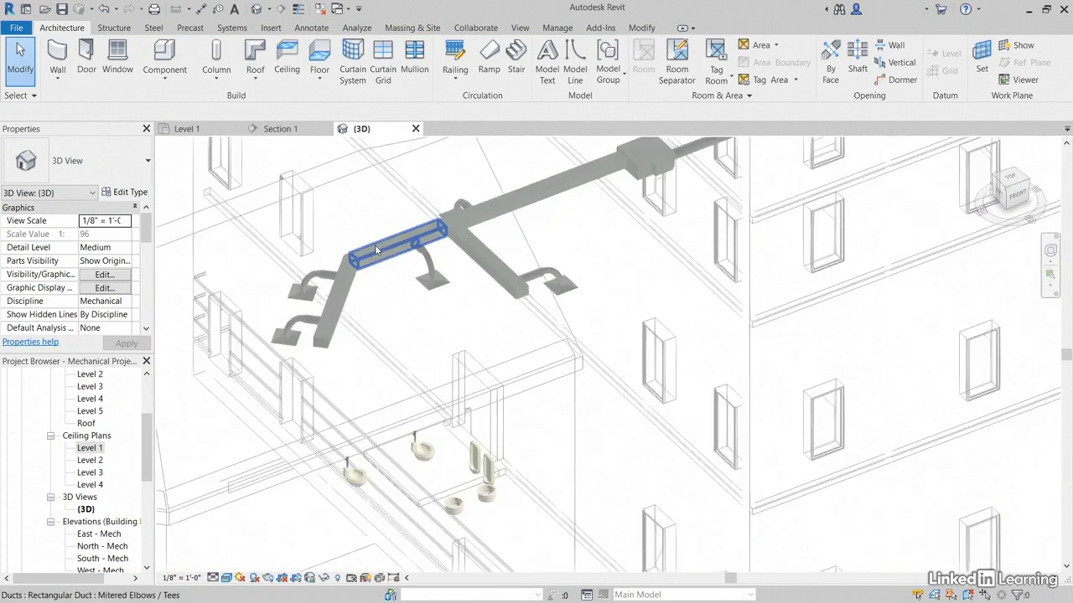